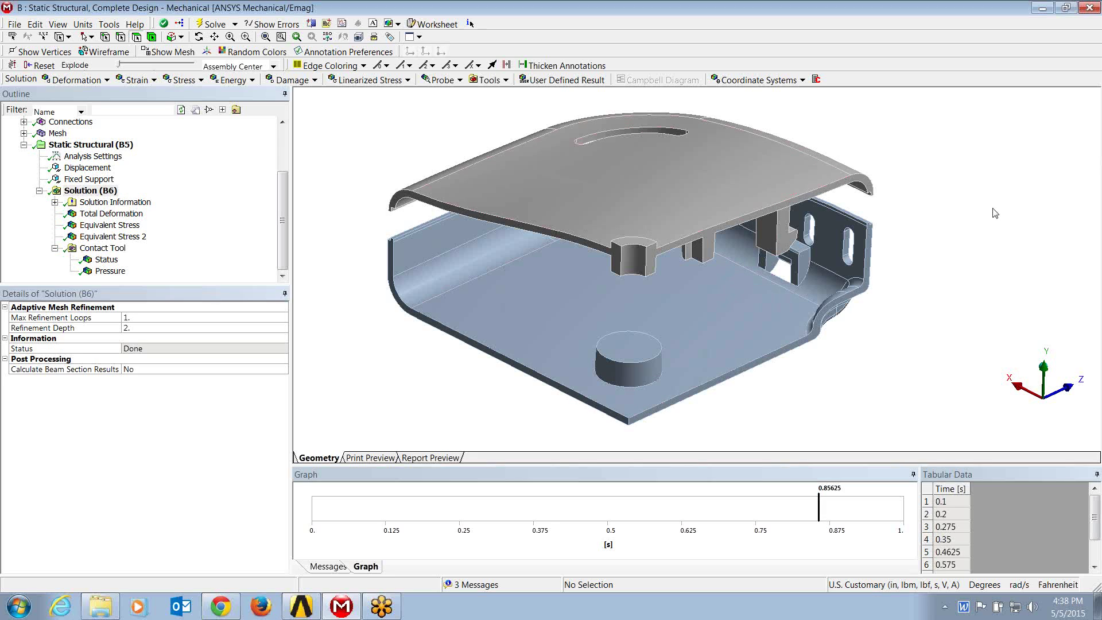
# - Animate the Total Deformation result and examine how the cover's snap hook moves past the latch
pyautogui.moveTo(960, 227); pyautogui.dragTo(935, 206, button='middle')
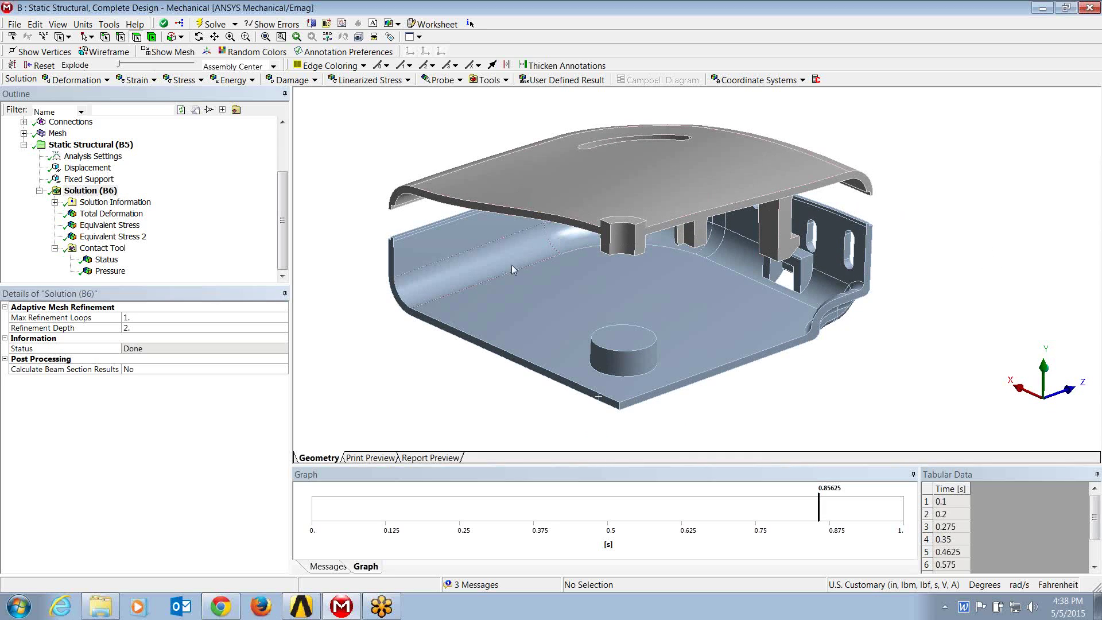
pyautogui.click(130, 215)
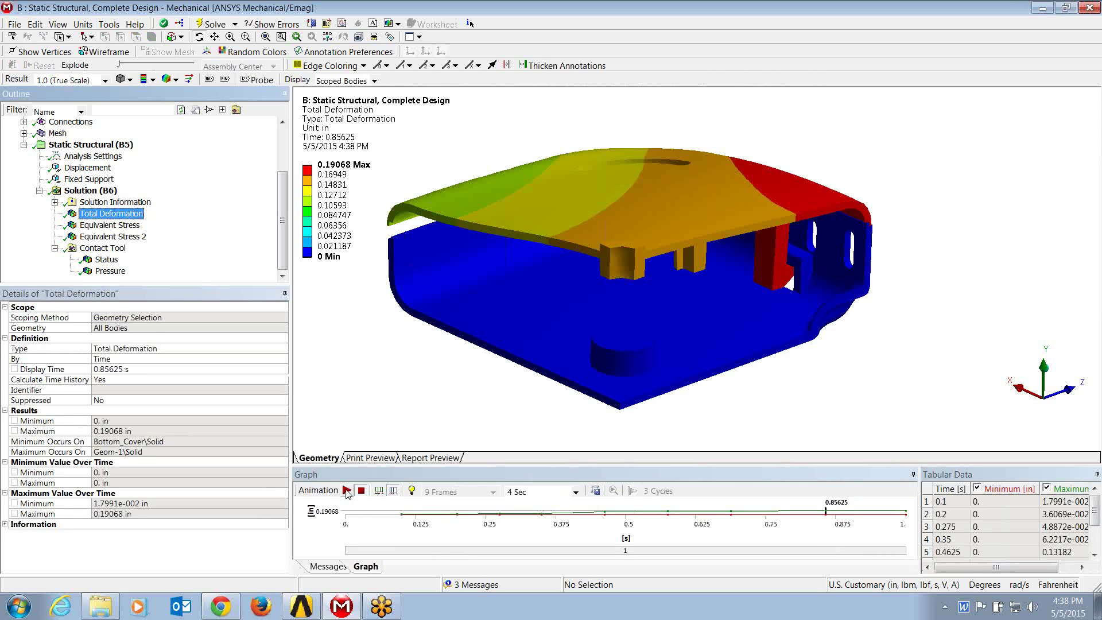
pyautogui.click(346, 490)
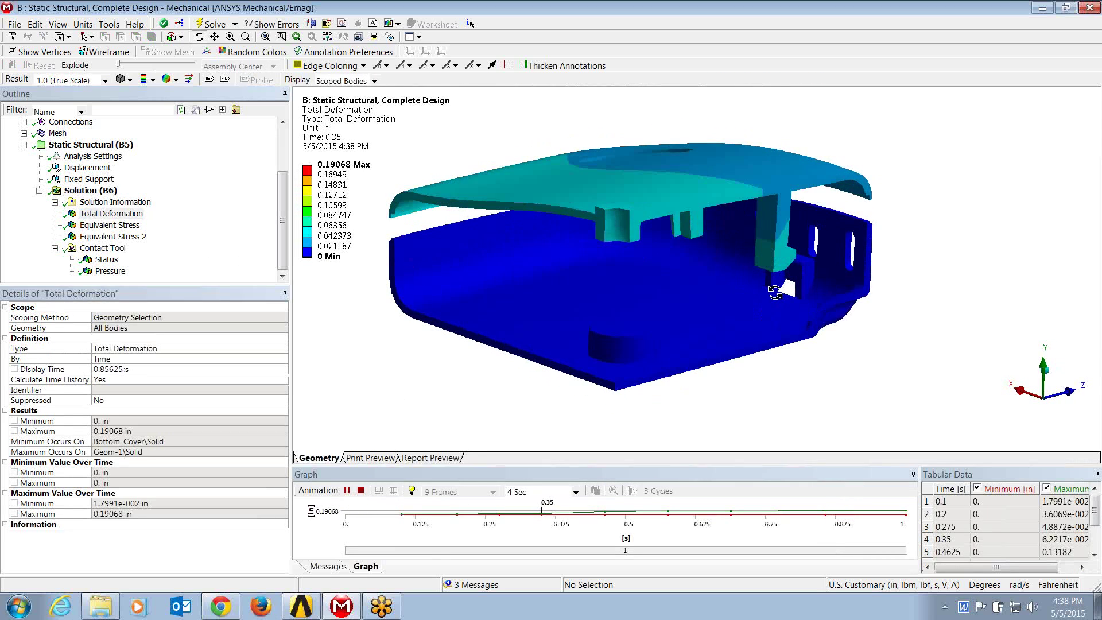
pyautogui.scroll(3, 792, 300)
pyautogui.scroll(2, 801, 301)
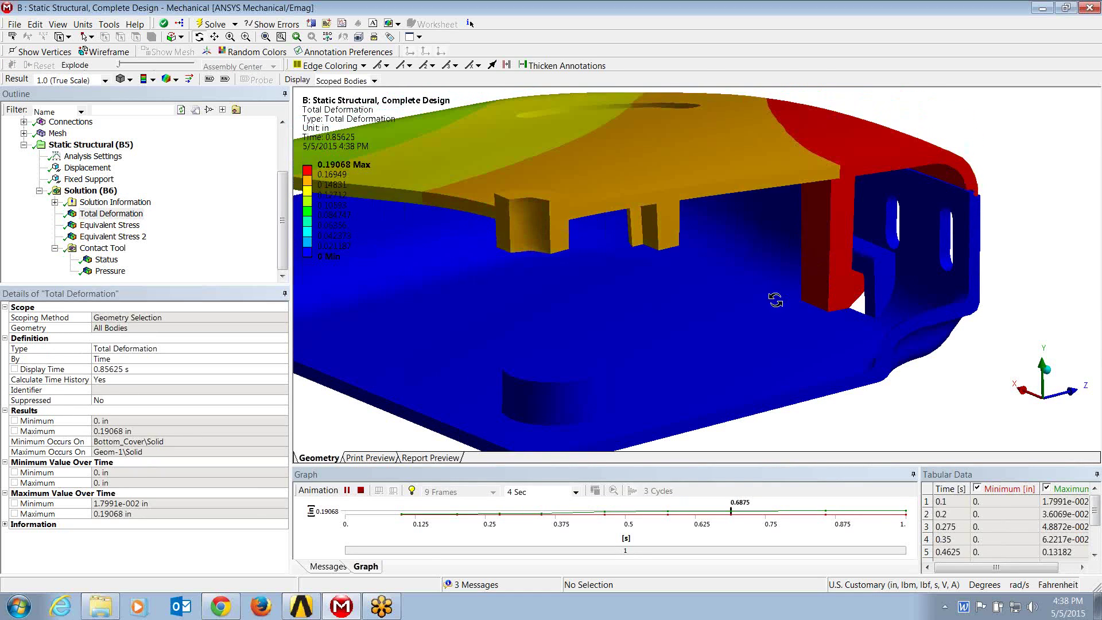
pyautogui.click(361, 492)
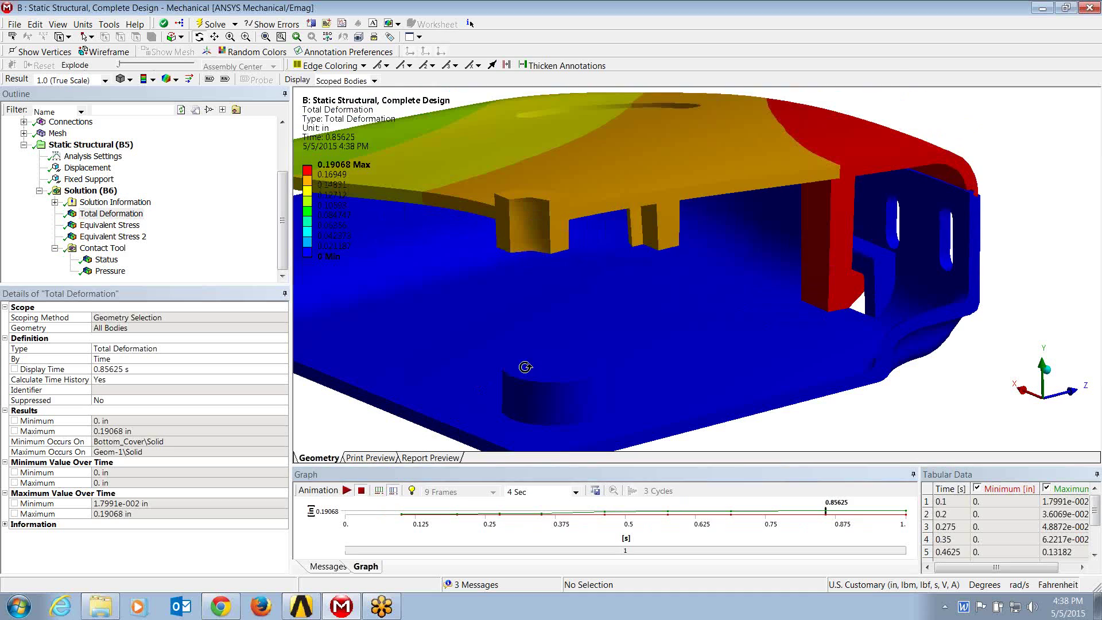
# - Animate the Contact Tool's Pressure result with an enlarged graph and examine the pressure on the snap hook
pyautogui.click(109, 271)
pyautogui.moveTo(827, 241); pyautogui.dragTo(638, 287)
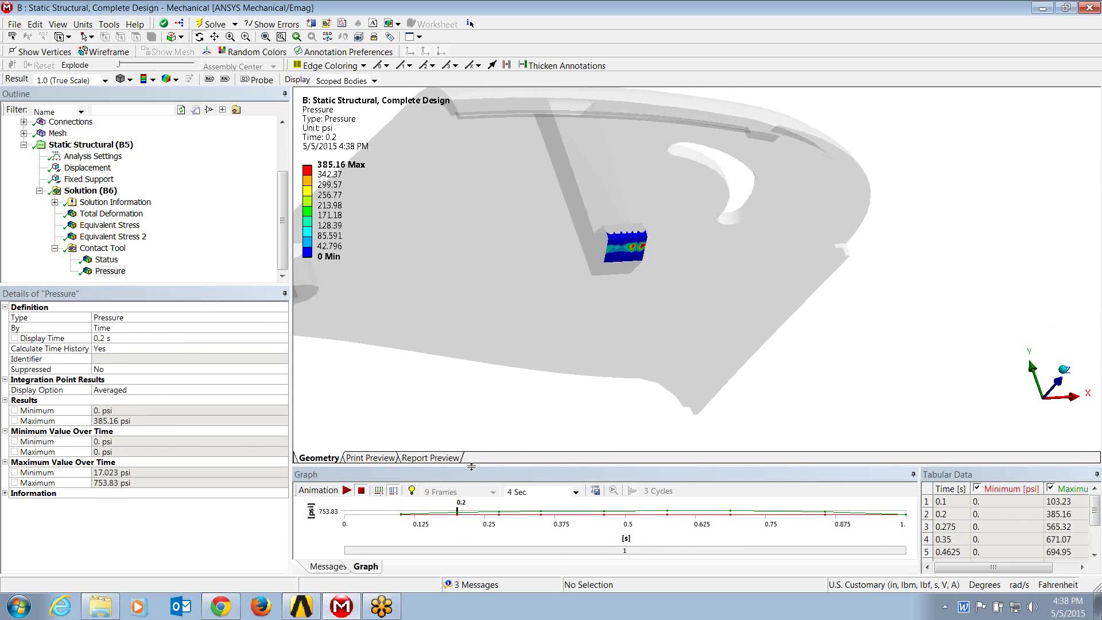
pyautogui.moveTo(470, 444); pyautogui.dragTo(471, 385)
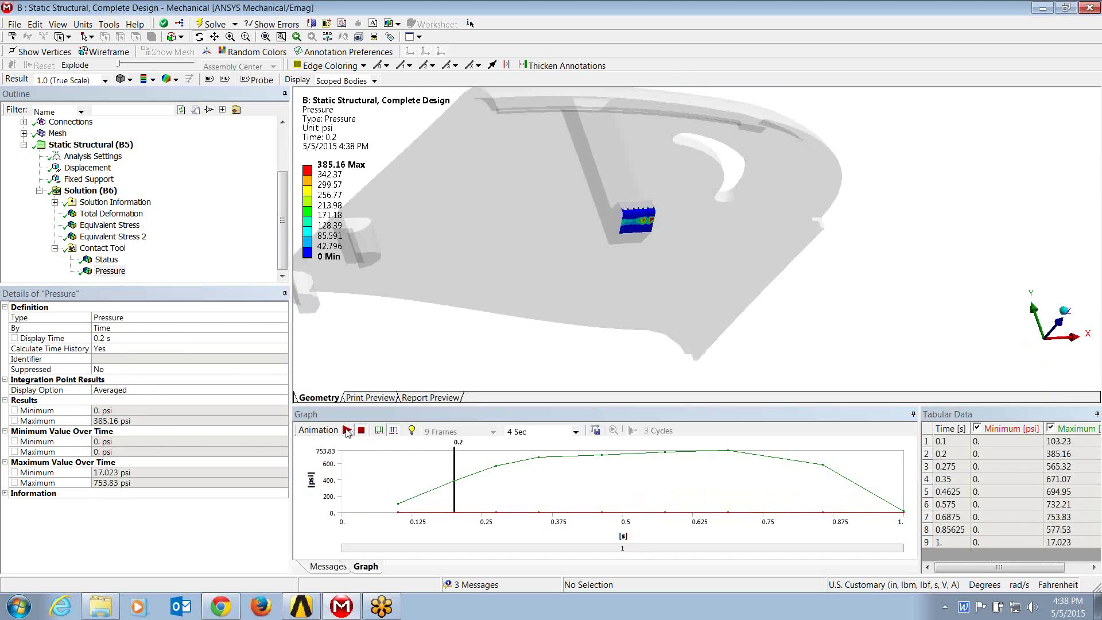
pyautogui.click(347, 430)
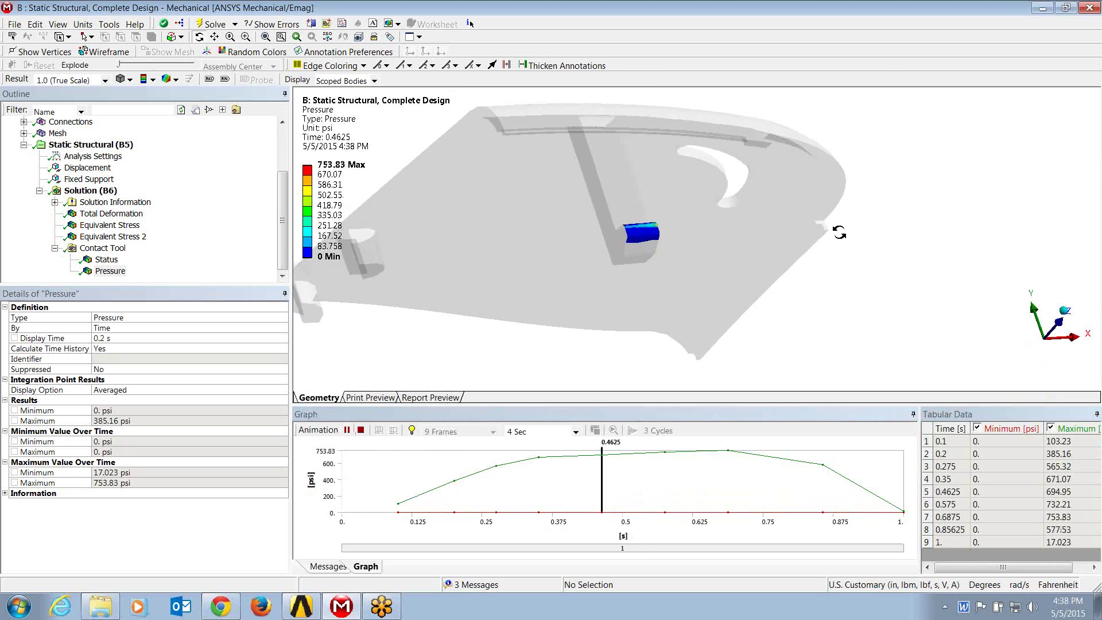
pyautogui.moveTo(612, 232); pyautogui.dragTo(723, 293)
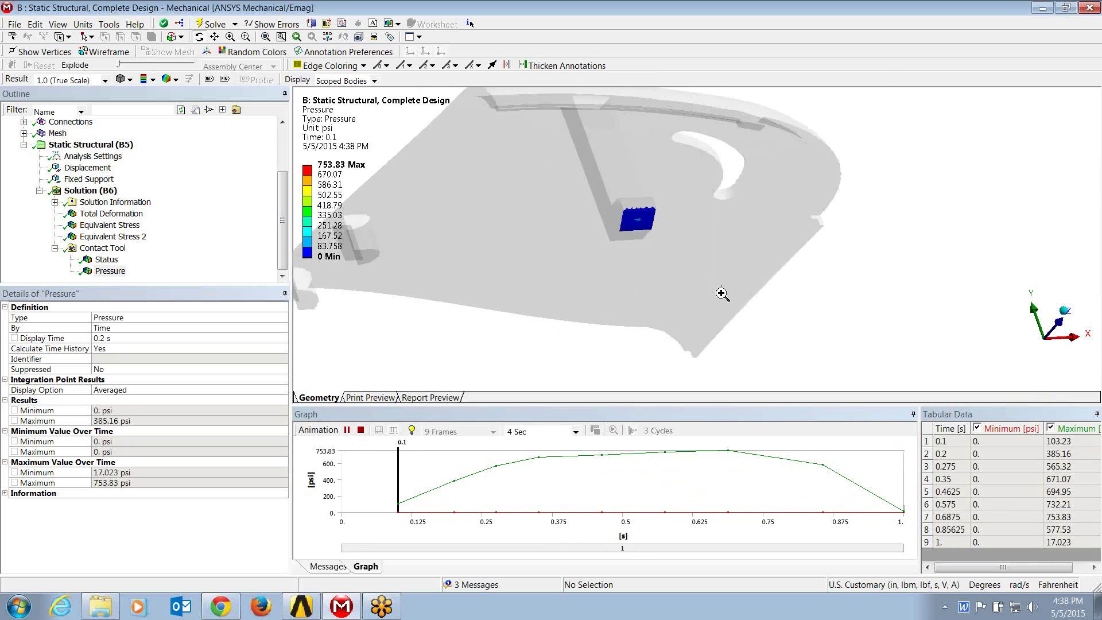
pyautogui.scroll(5, 746, 278)
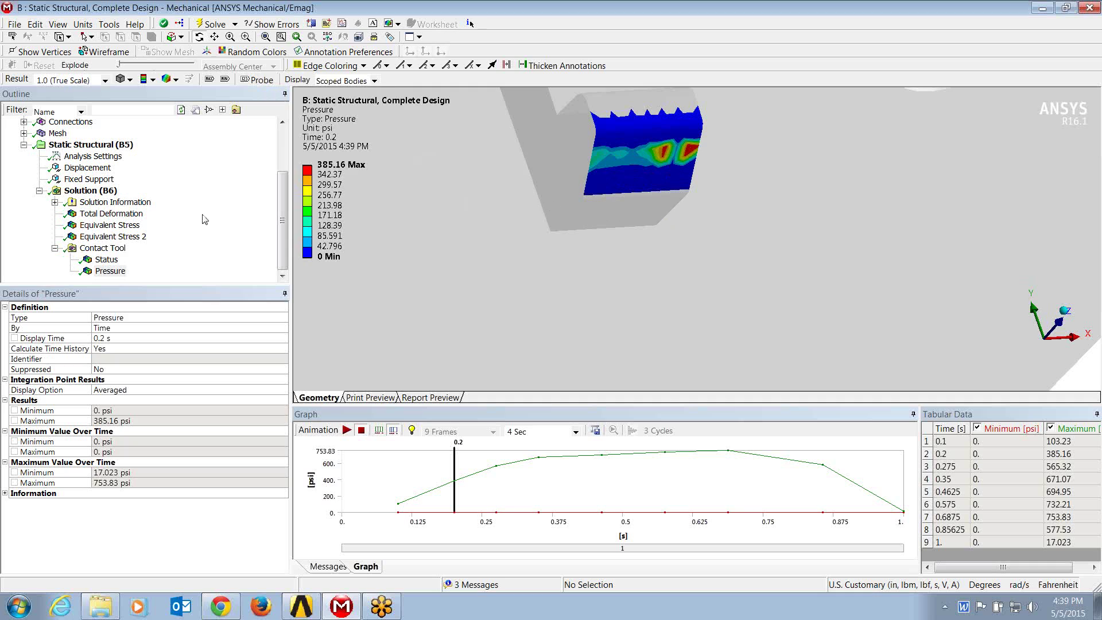
# - Return to the Solution geometry and hide the bottom cover to expose the snap hook
pyautogui.click(99, 191)
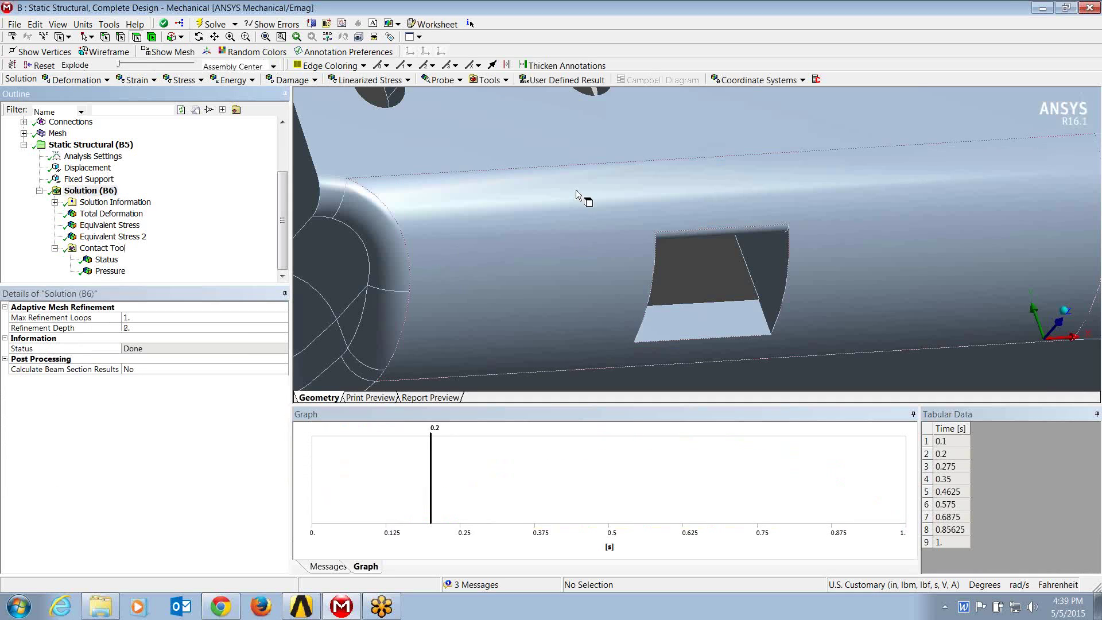
pyautogui.click(577, 192)
pyautogui.moveTo(577, 193)
pyautogui.mouseDown(button='middle')
pyautogui.moveTo(628, 199)
pyautogui.moveTo(635, 190)
pyautogui.moveTo(679, 241)
pyautogui.moveTo(704, 201)
pyautogui.moveTo(667, 211)
pyautogui.moveTo(644, 190)
pyautogui.mouseUp(button='middle')
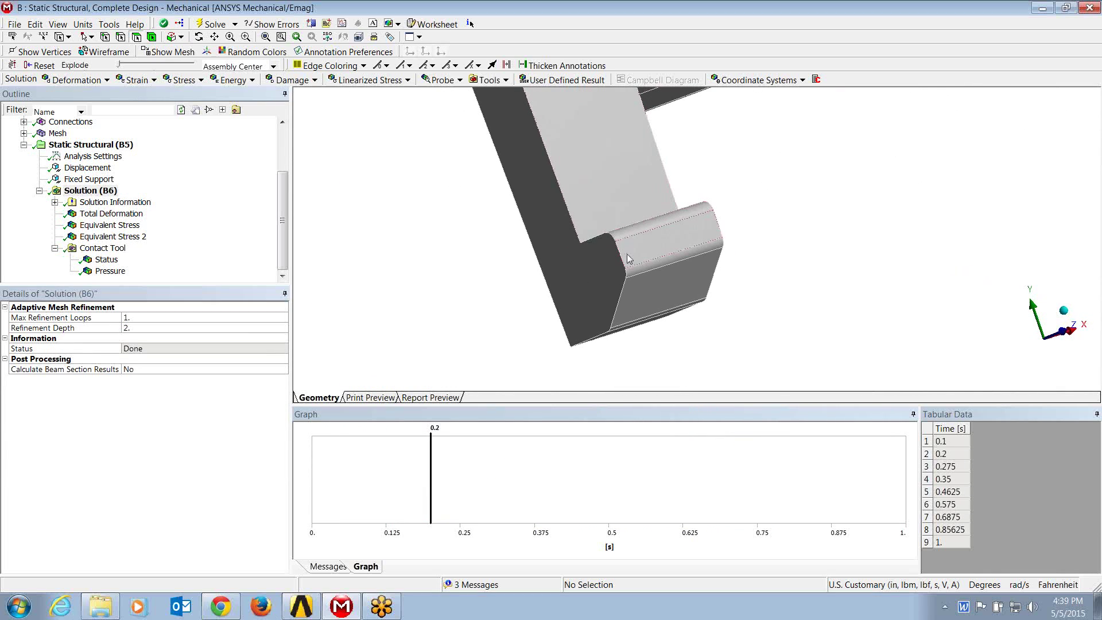
# - Insert a User Defined Result under Solution, scoped to the upper rounded edge of the snap hook
pyautogui.click(92, 192)
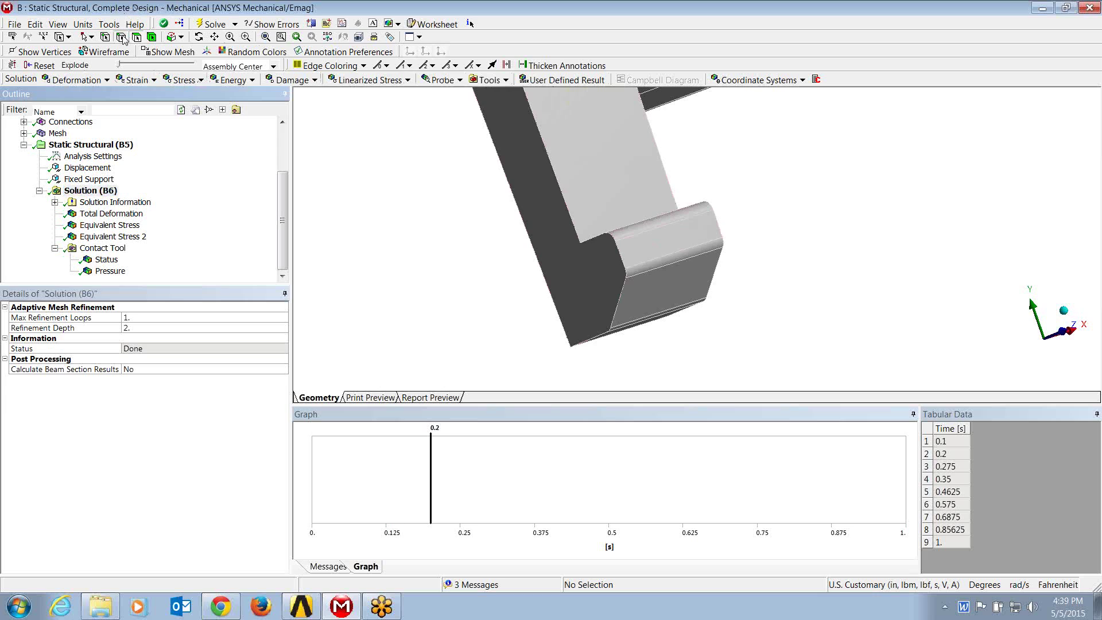
pyautogui.click(649, 234)
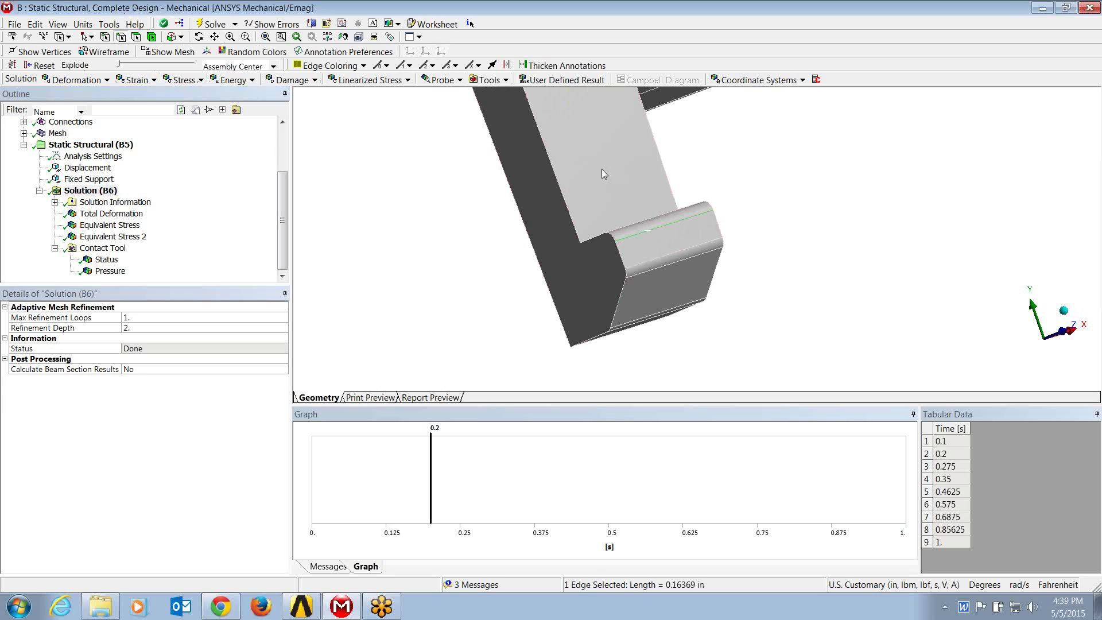
pyautogui.click(560, 80)
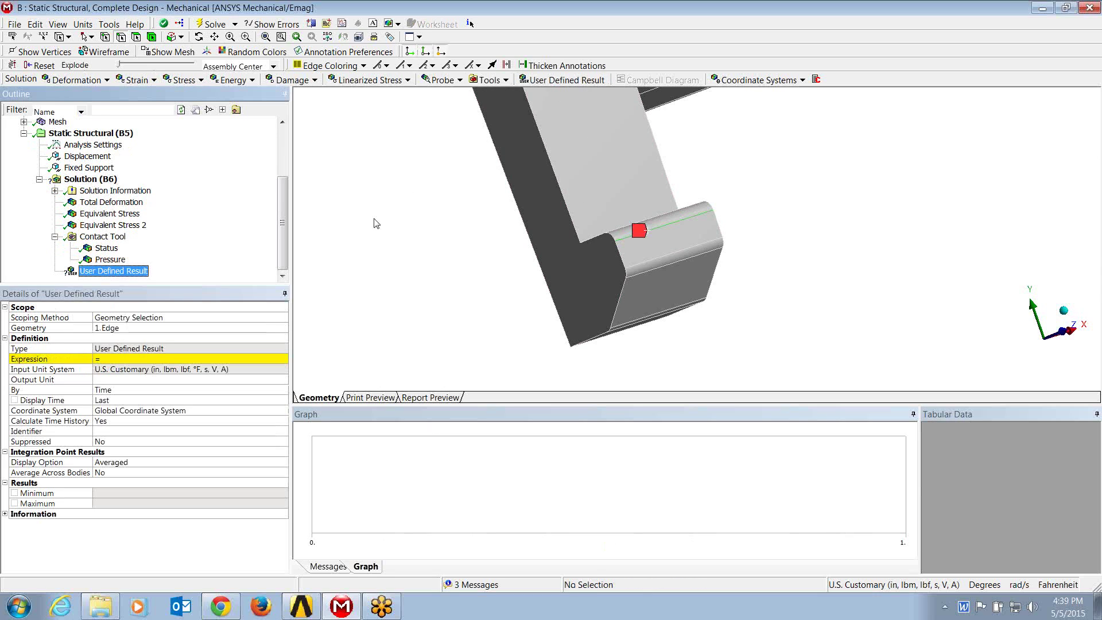
pyautogui.click(127, 358)
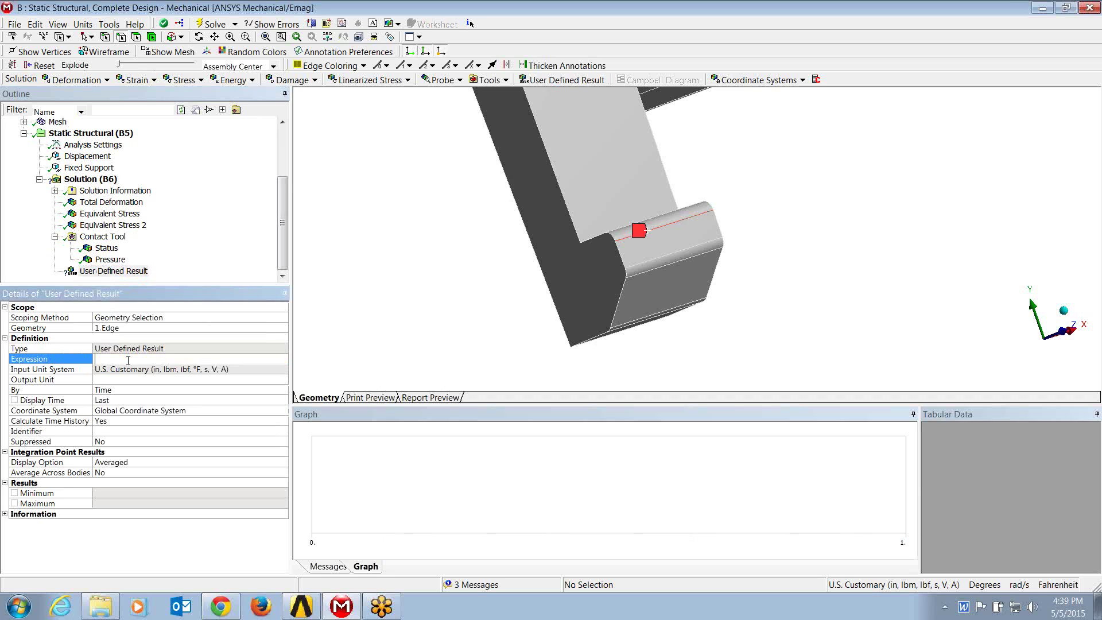
pyautogui.click(151, 391)
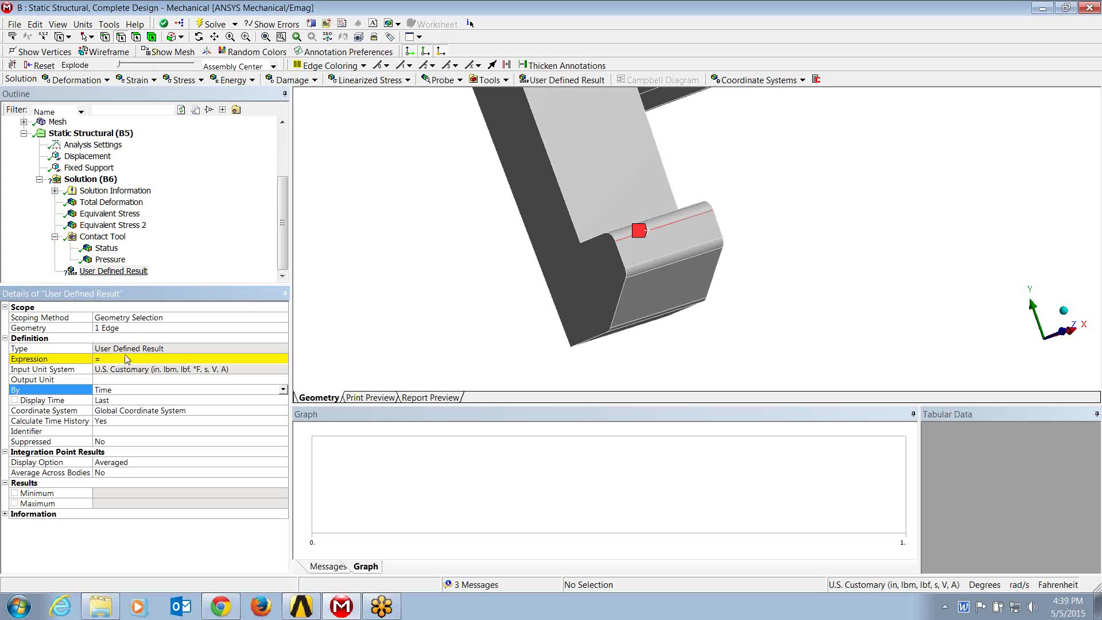
# - Delete the User Defined Result that has no expression
pyautogui.click(124, 274)
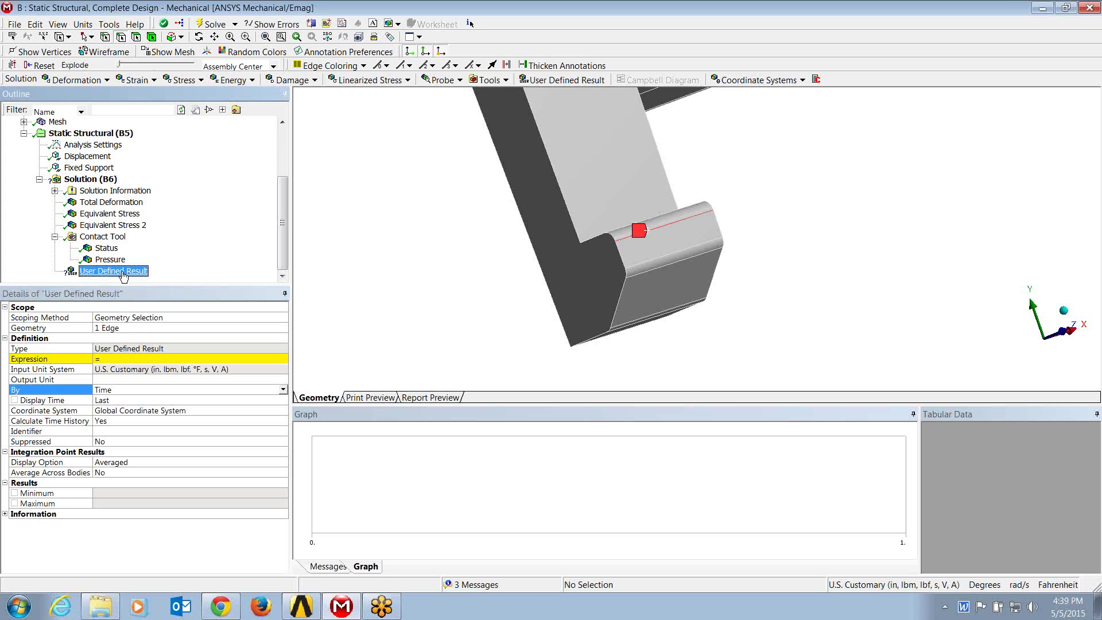
pyautogui.press('Delete')
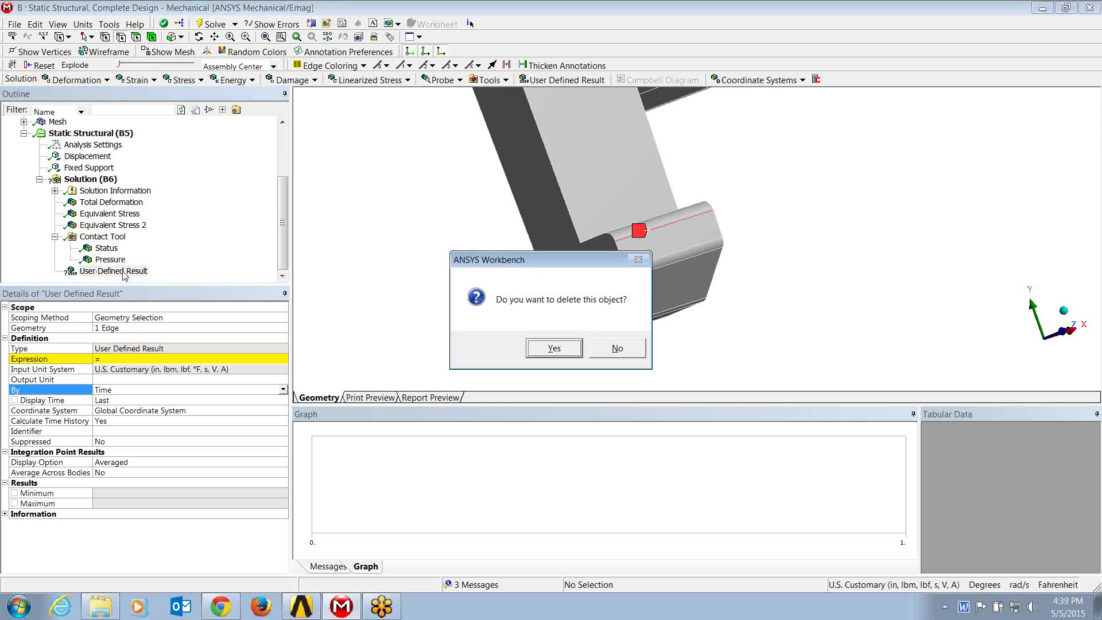
pyautogui.click(553, 347)
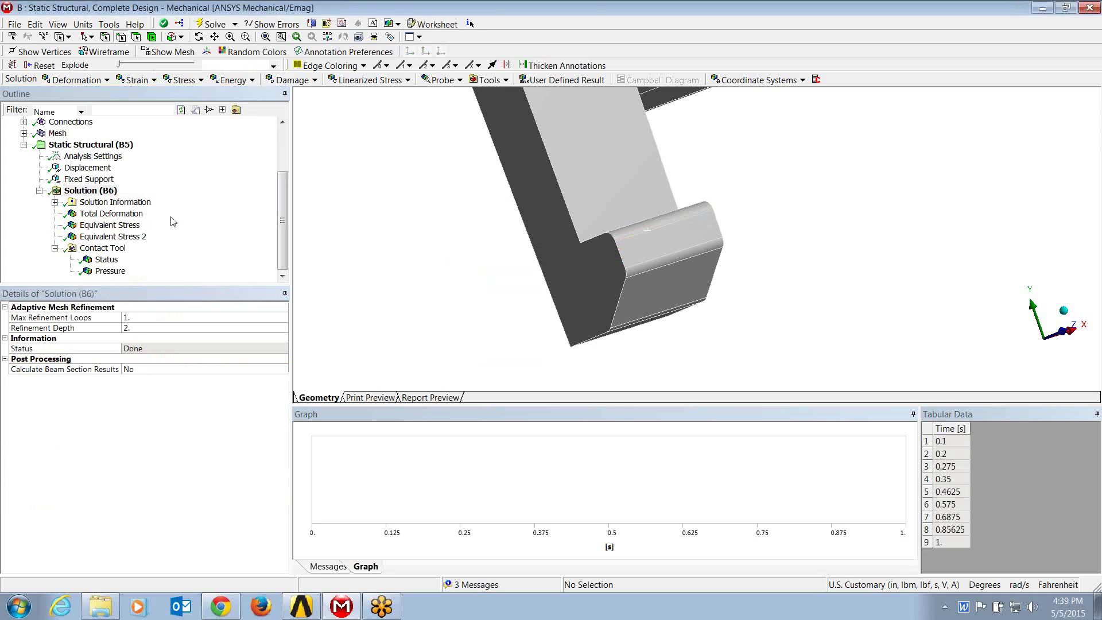
# - Create a user defined result for contact pressure (CONTPRES) from the Solution worksheet's available solution quantities
pyautogui.click(92, 191)
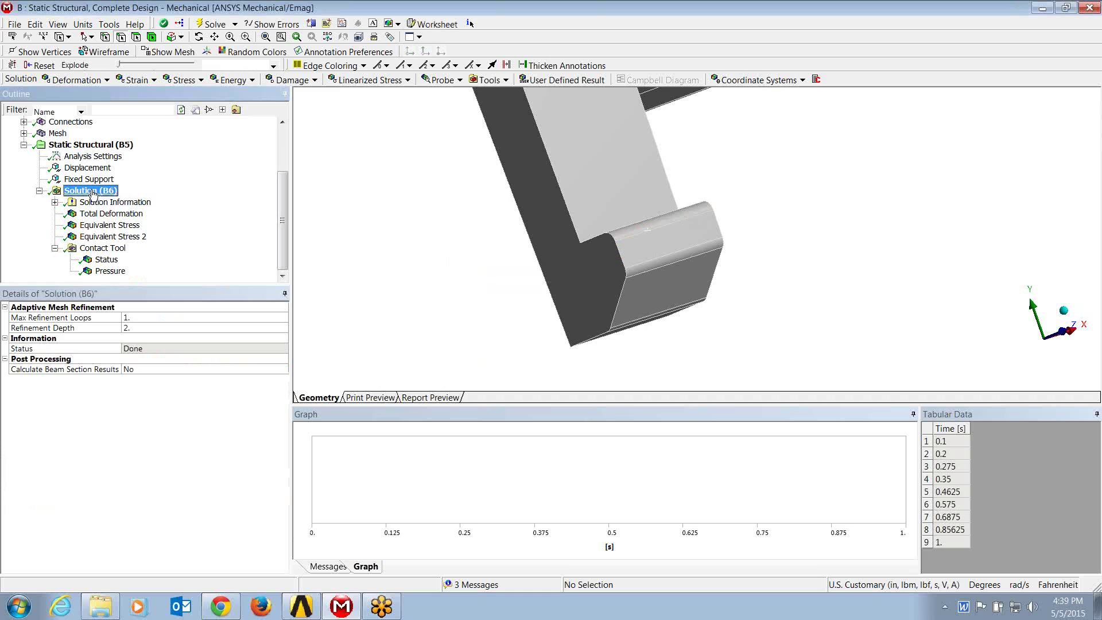
pyautogui.click(435, 25)
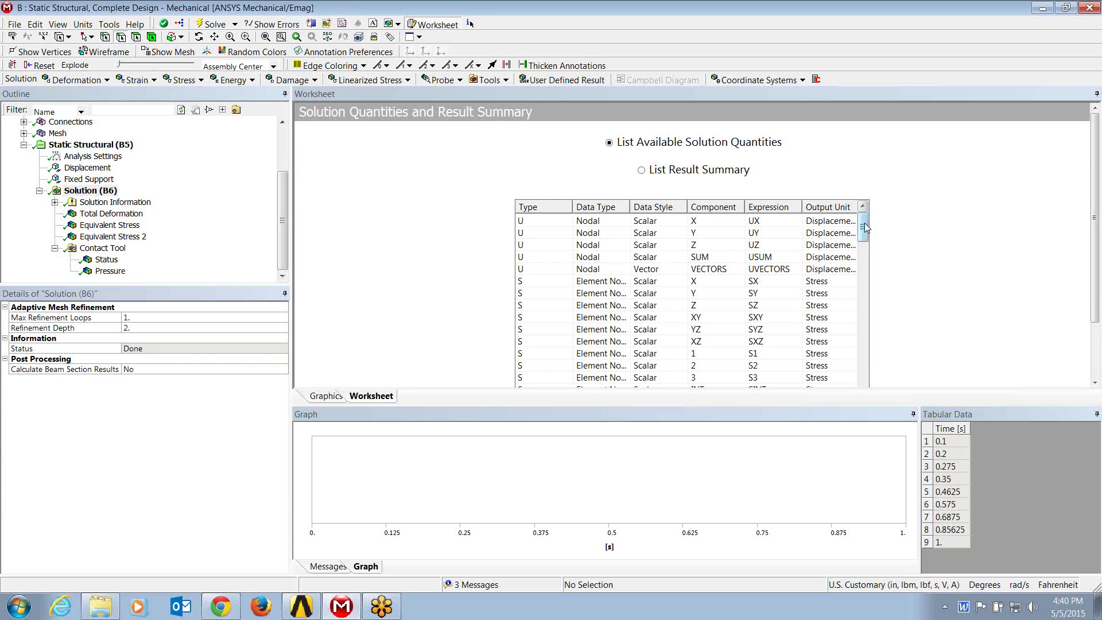
pyautogui.moveTo(864, 228)
pyautogui.mouseDown()
pyautogui.moveTo(866, 252)
pyautogui.moveTo(865, 234)
pyautogui.mouseUp()
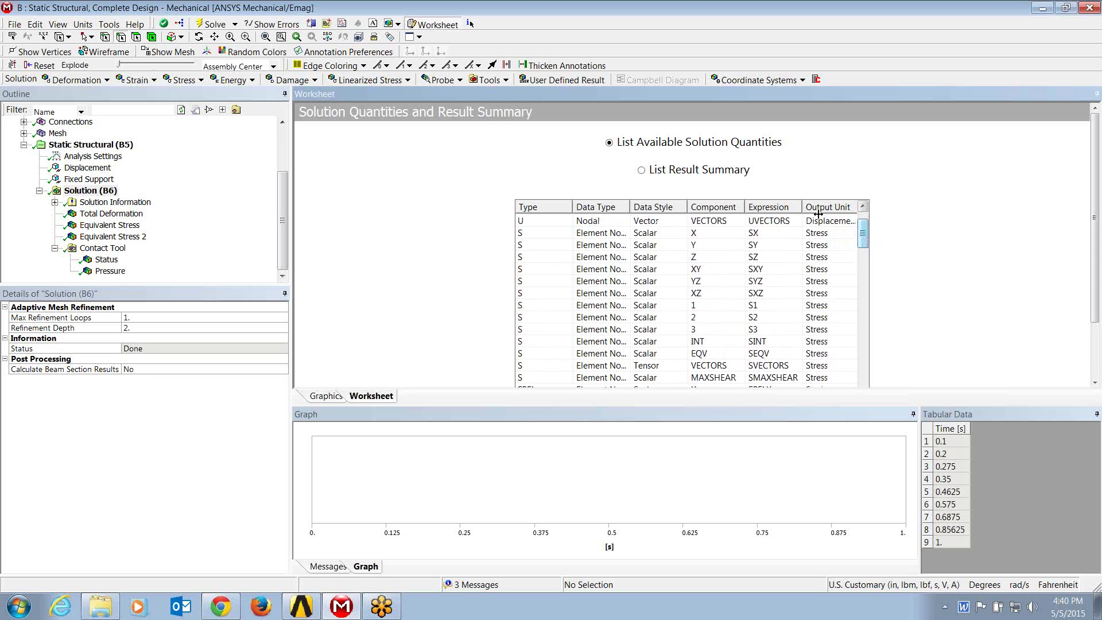
pyautogui.moveTo(865, 236); pyautogui.dragTo(866, 303)
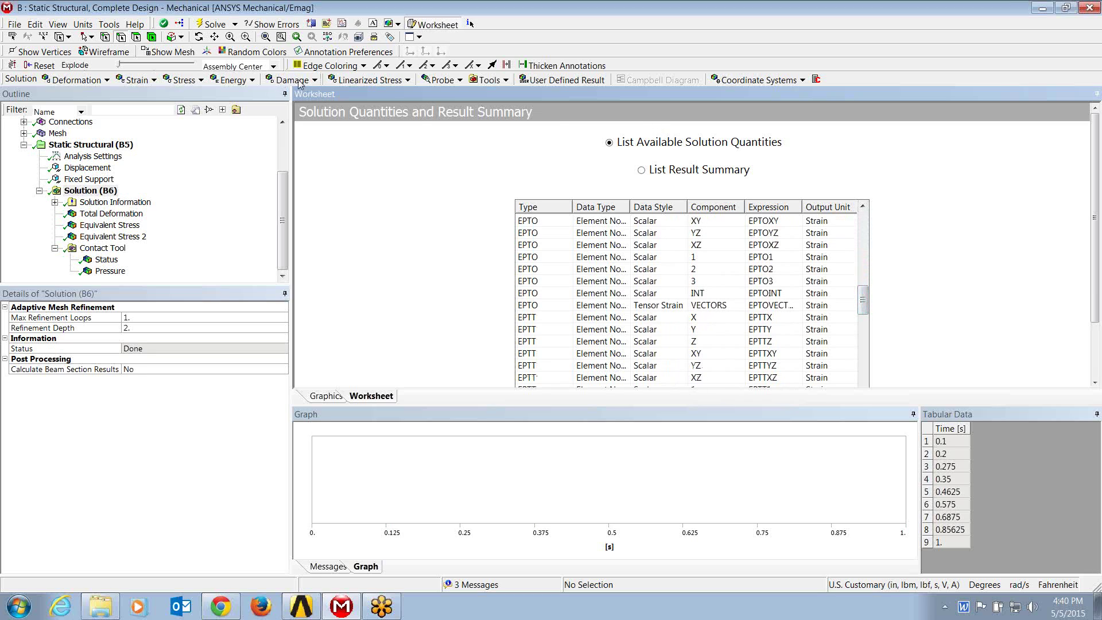
pyautogui.moveTo(866, 304); pyautogui.dragTo(867, 332)
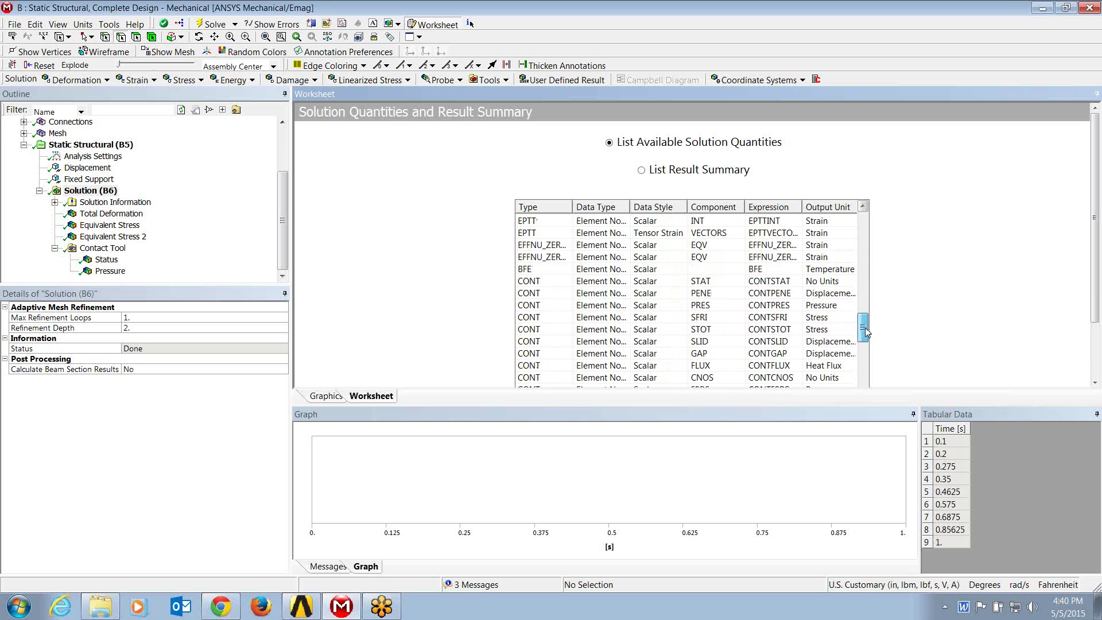
pyautogui.click(771, 307)
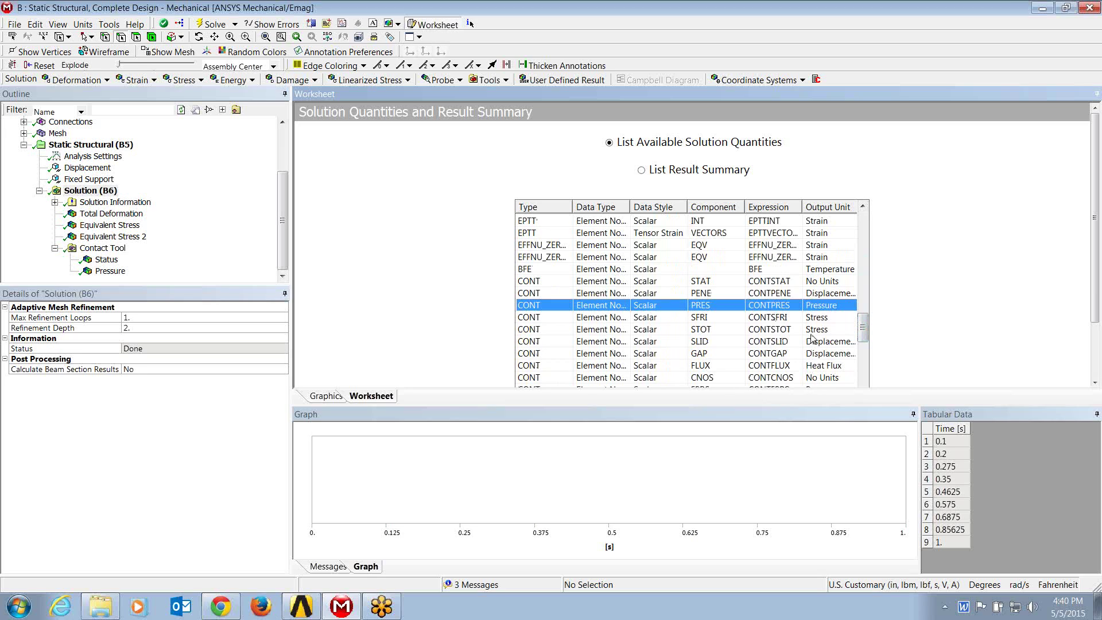
pyautogui.rightClick(613, 307)
pyautogui.click(648, 312)
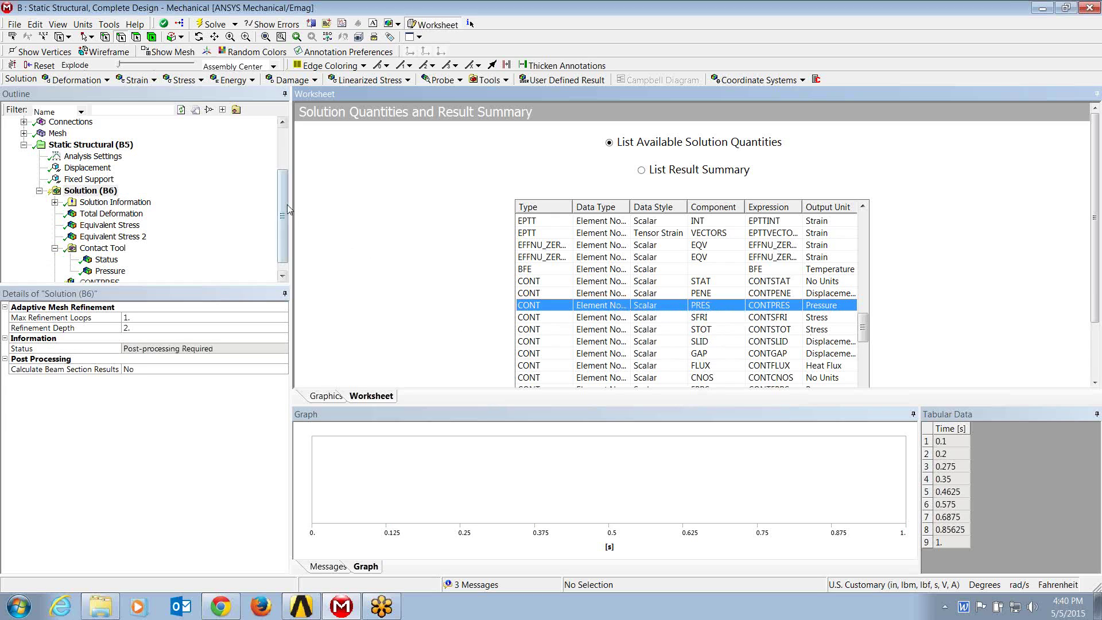
# - Scope the CONTPRES result to the upper rounded edge of the snap hook and evaluate it
pyautogui.click(282, 276)
pyautogui.click(101, 273)
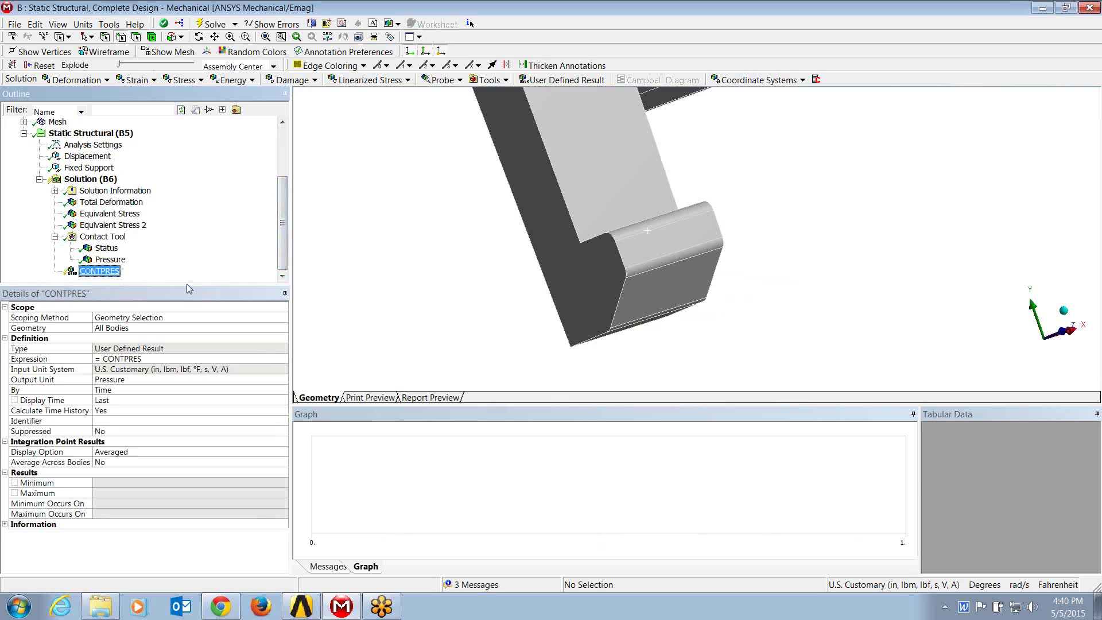
pyautogui.click(136, 37)
pyautogui.click(651, 230)
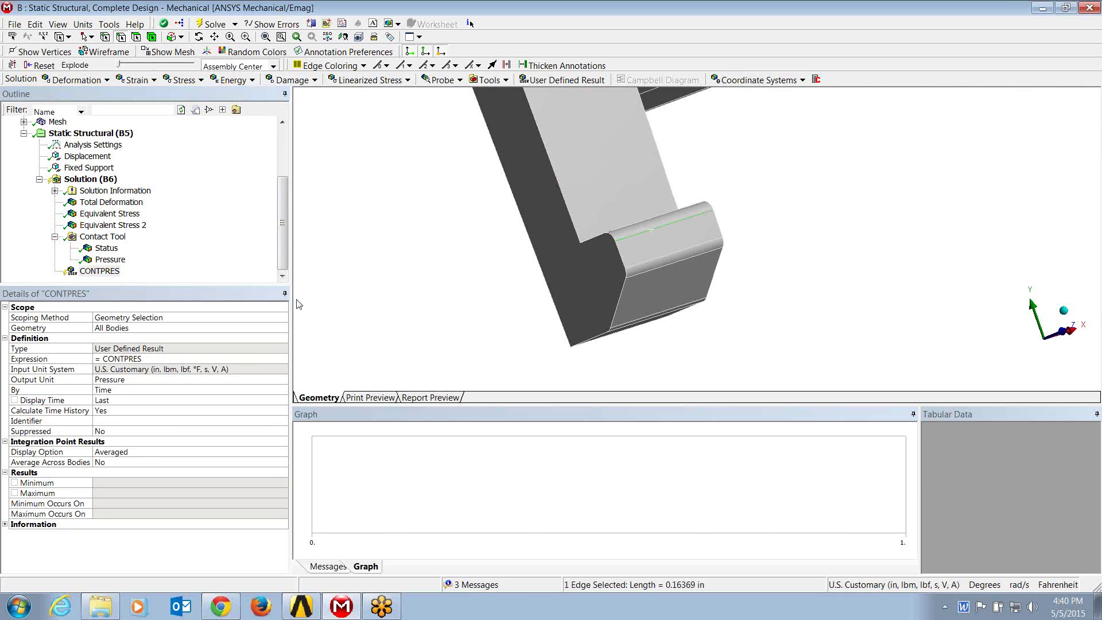
pyautogui.click(111, 330)
pyautogui.click(112, 328)
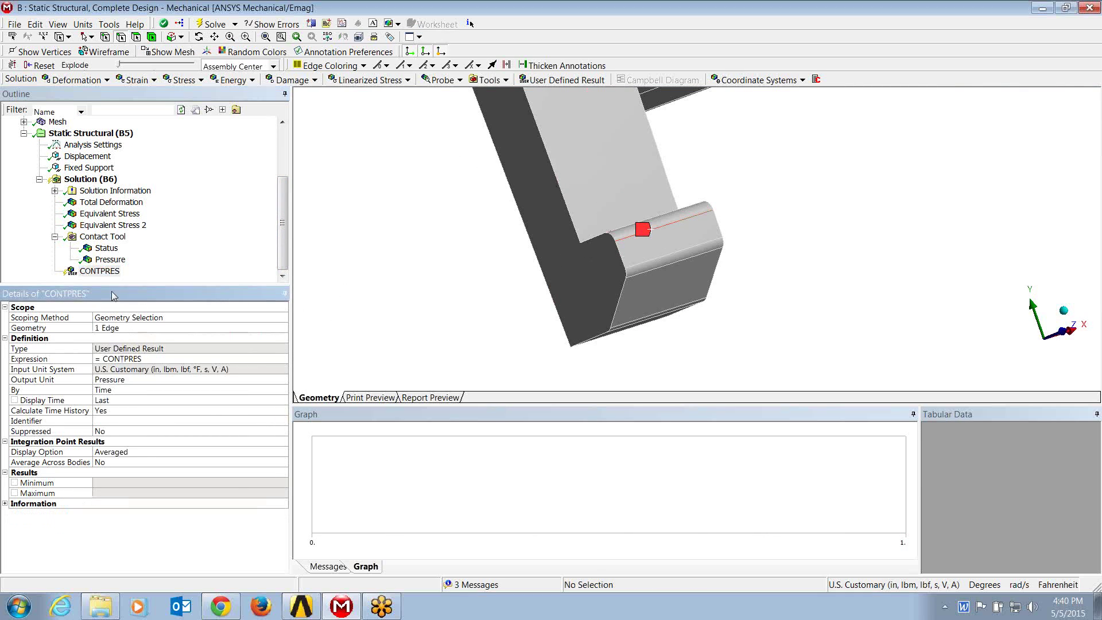
pyautogui.rightClick(106, 271)
pyautogui.click(144, 296)
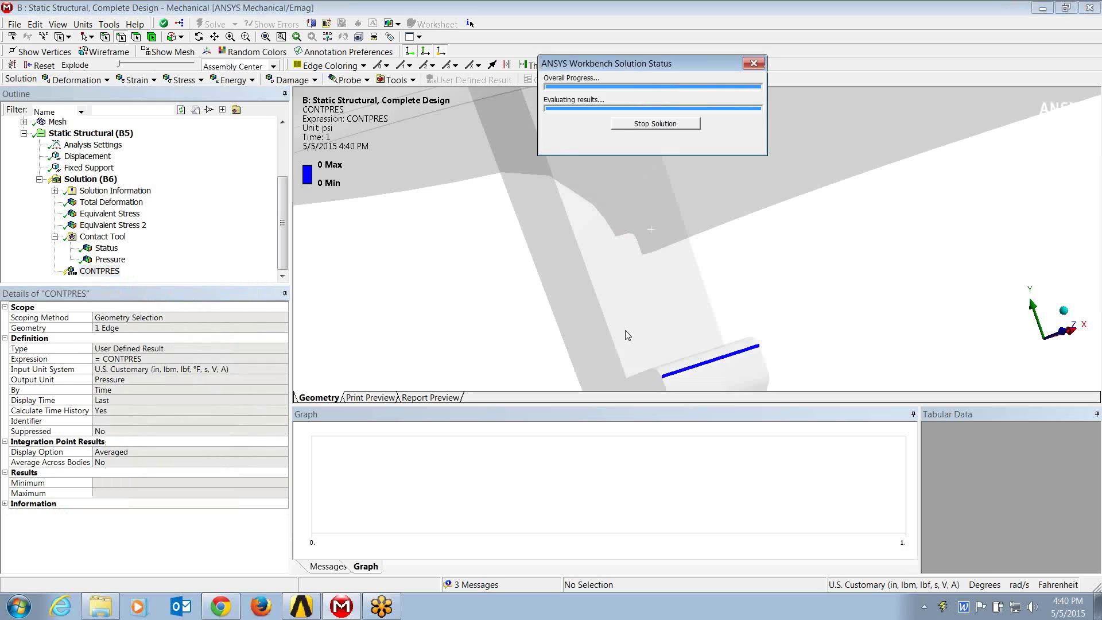
# - Retrieve the CONTPRES edge result from the graph at 0.4625 s, 0.575 s and 0.6875 s
pyautogui.click(367, 567)
pyautogui.rightClick(604, 475)
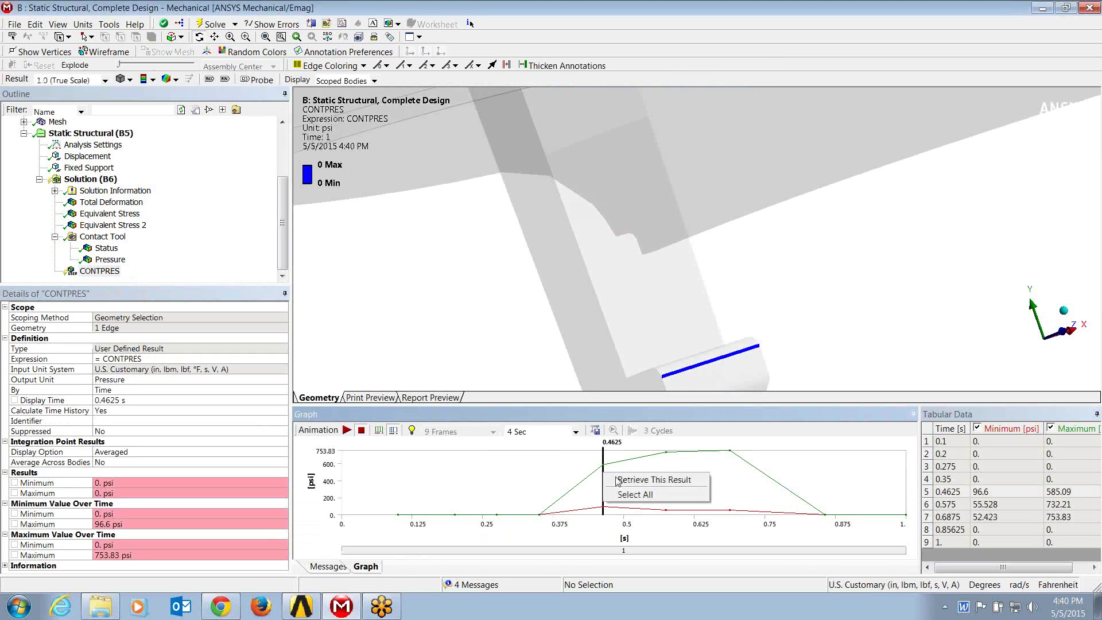
pyautogui.click(619, 481)
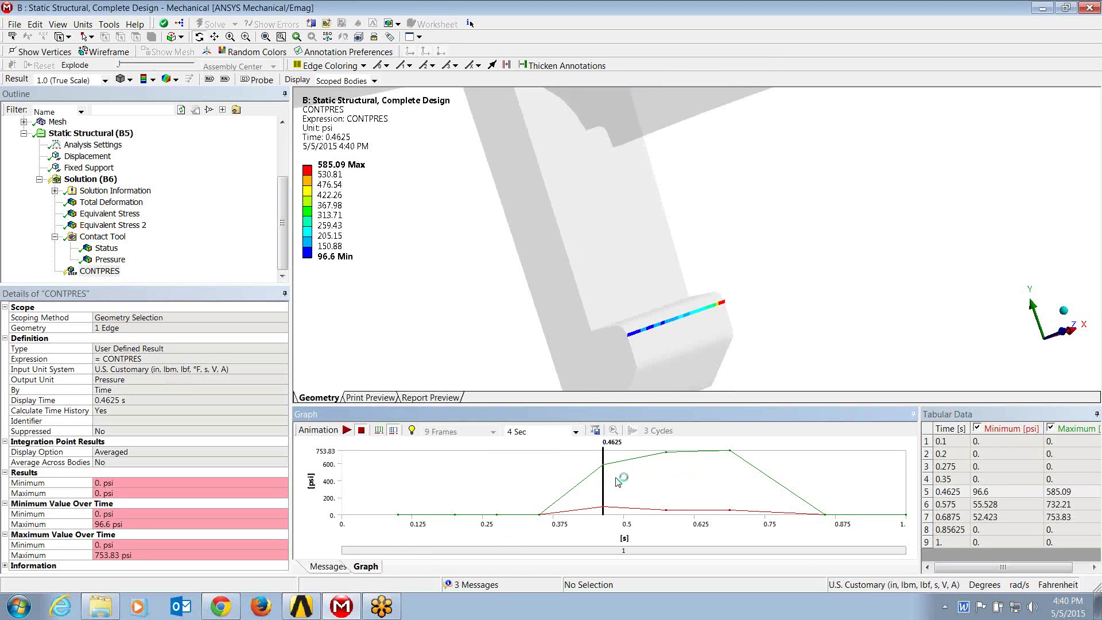
pyautogui.rightClick(664, 476)
pyautogui.click(681, 481)
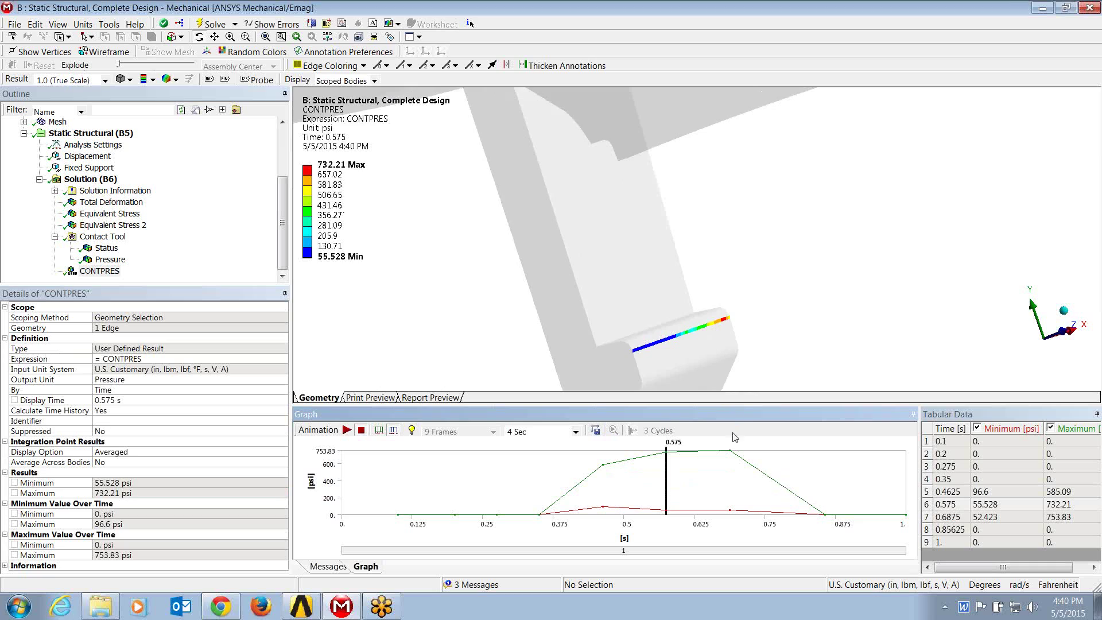
pyautogui.click(730, 471)
pyautogui.rightClick(730, 471)
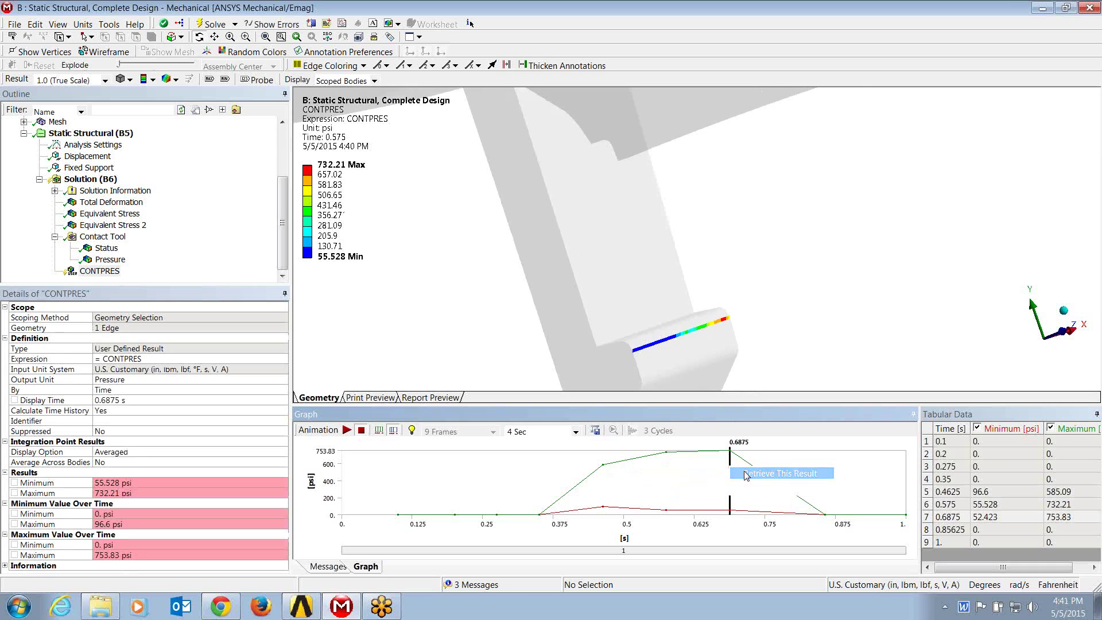
pyautogui.click(764, 474)
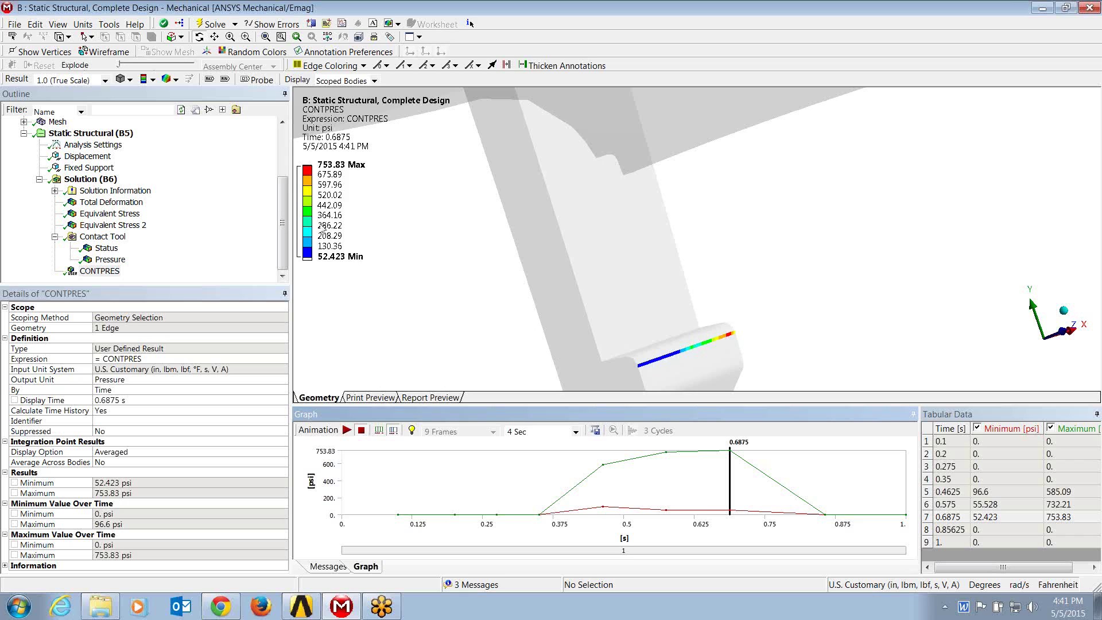
# - Display the mesh on the snap hook from the Solution level and switch selection to mesh nodes
pyautogui.click(90, 181)
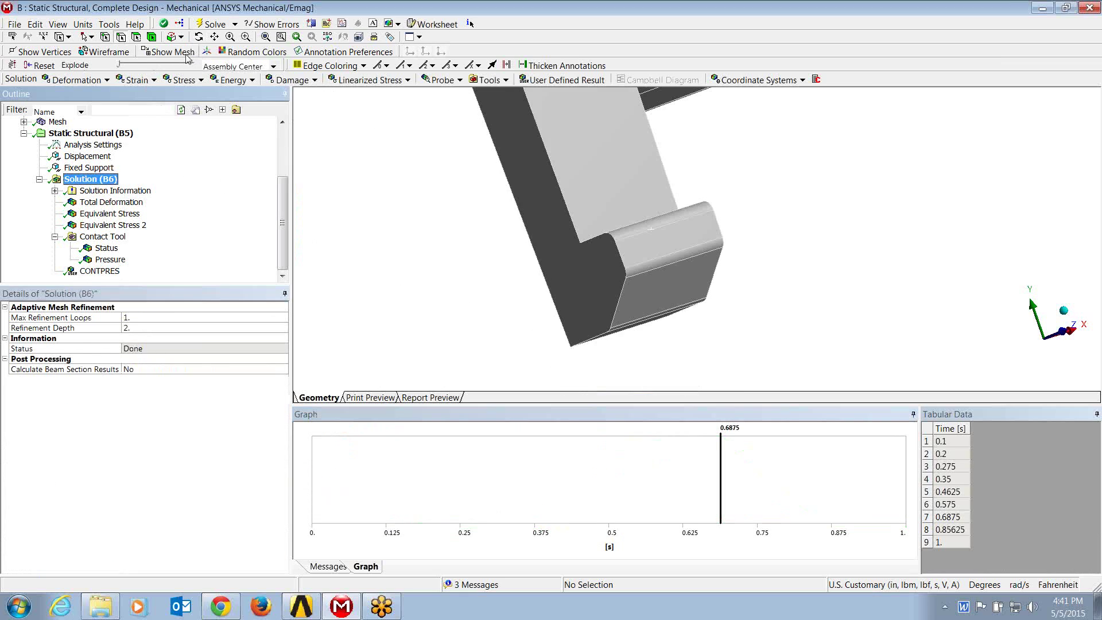
pyautogui.click(182, 56)
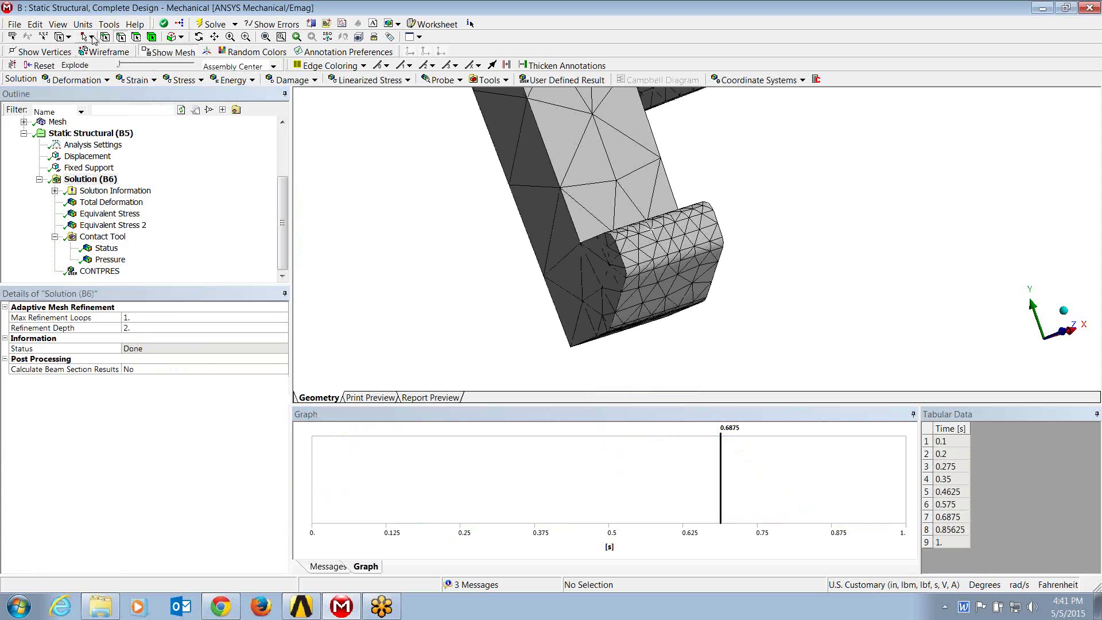
pyautogui.click(92, 38)
pyautogui.click(76, 64)
pyautogui.scroll(5, 701, 248)
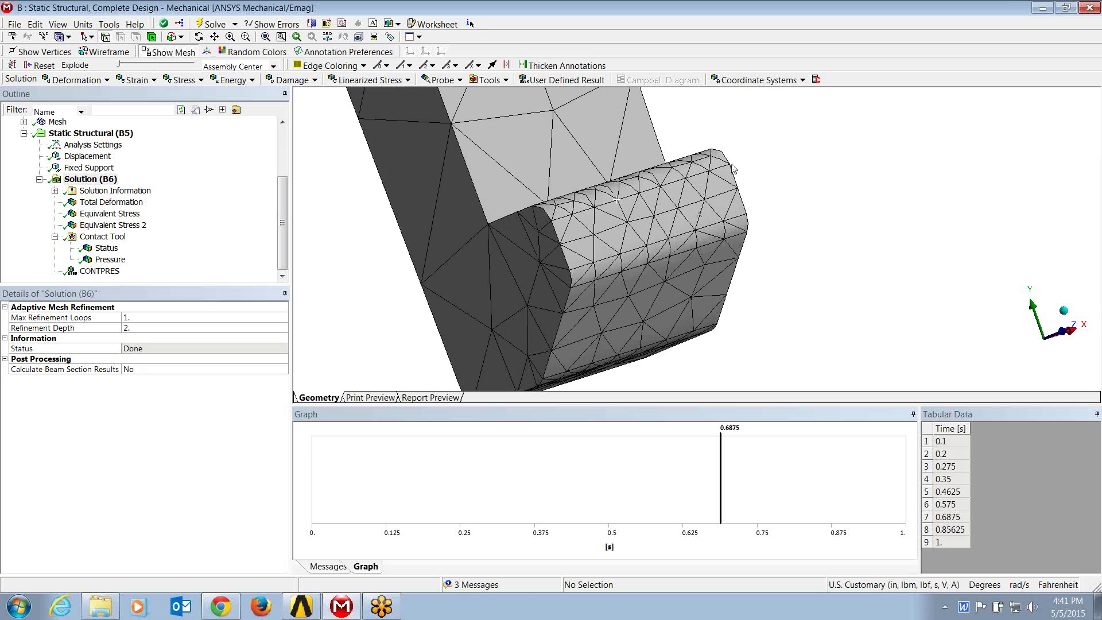
# - Create a named selection pres_node1 from the node at the far end of the hook's upper rounded edge
pyautogui.click(729, 166)
pyautogui.rightClick(794, 161)
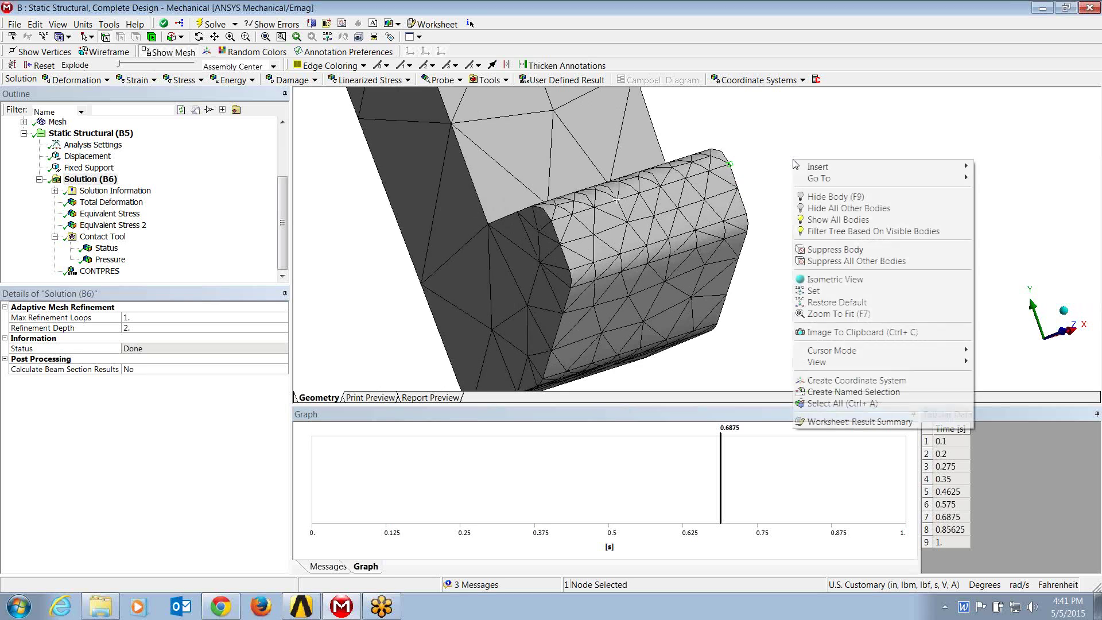
pyautogui.click(835, 392)
pyautogui.write('pres_node1')
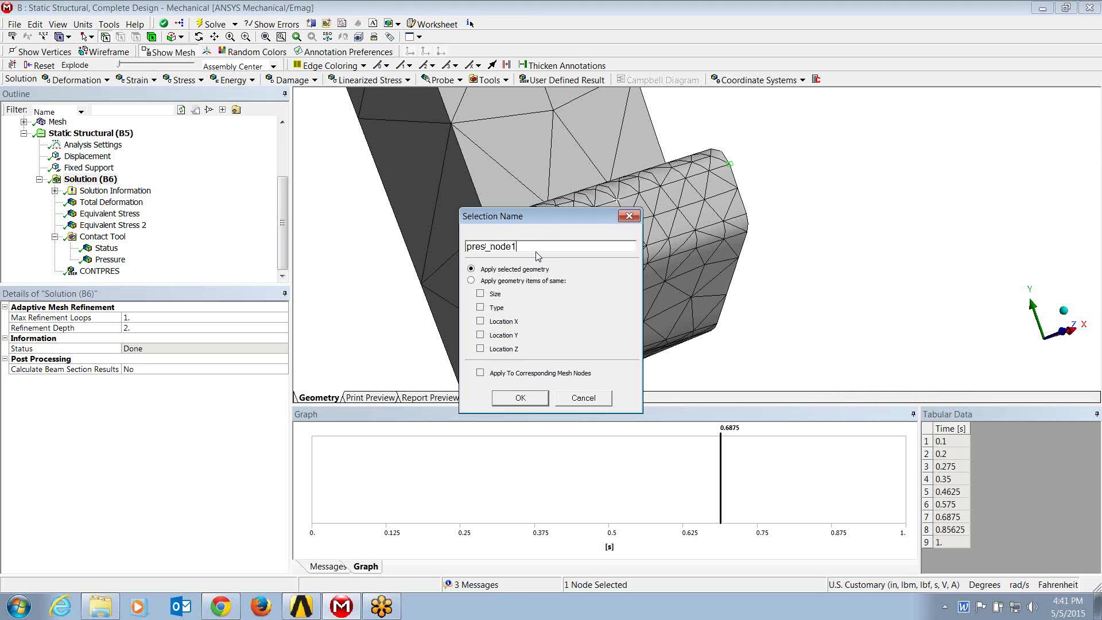
pyautogui.press('Return')
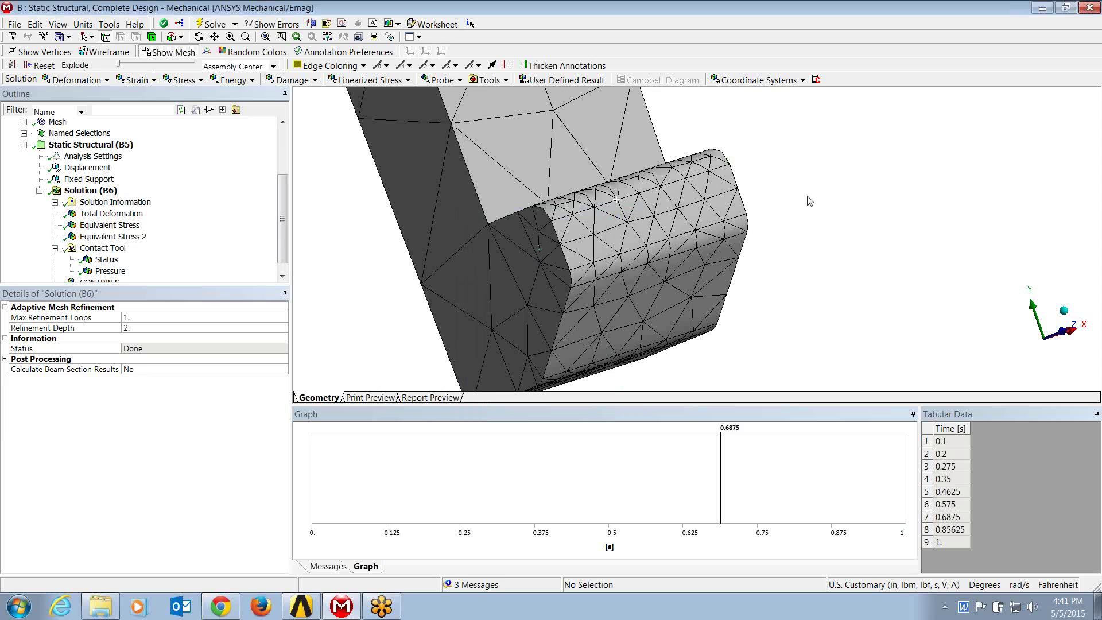
# - Create a named selection pres_node2 from the next node inward along the hook's upper rounded edge
pyautogui.click(710, 171)
pyautogui.rightClick(761, 187)
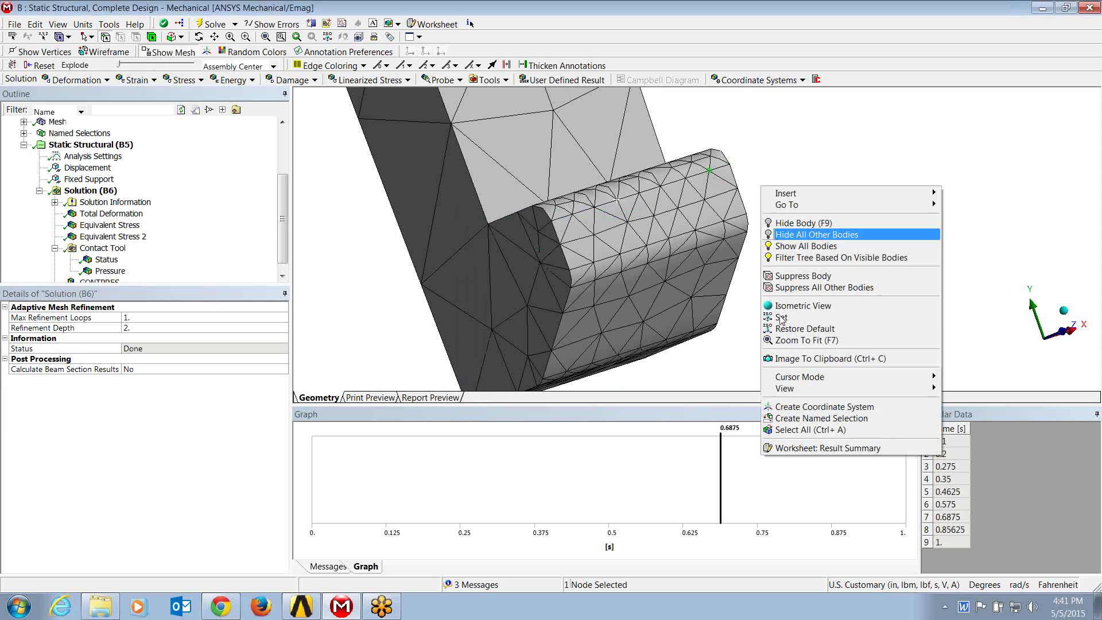
pyautogui.click(787, 419)
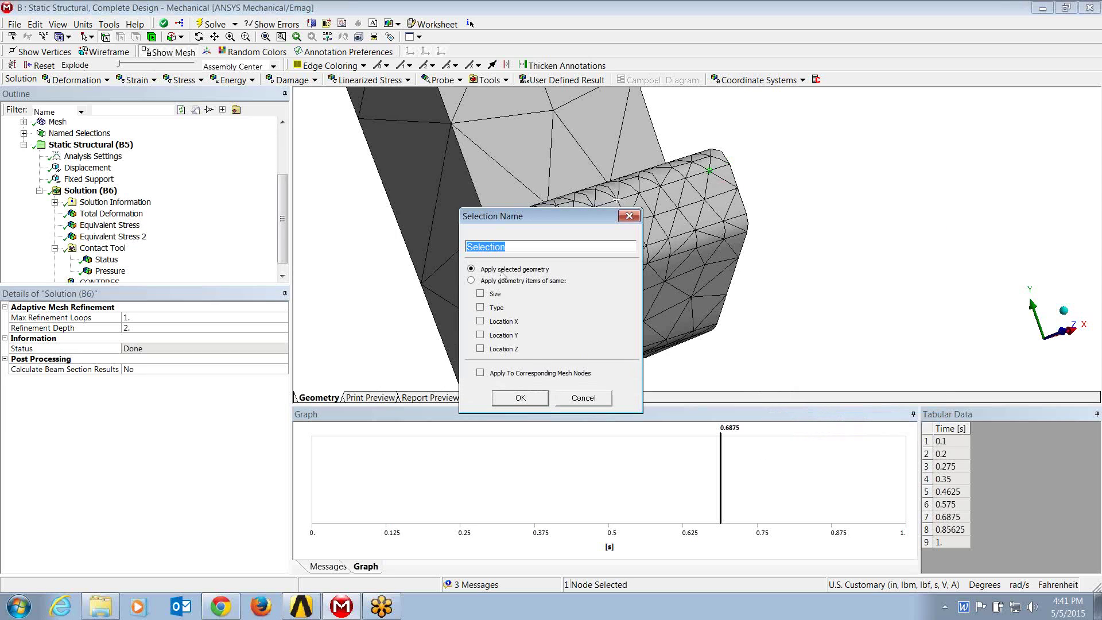
pyautogui.write('pres_node2')
pyautogui.press('Return')
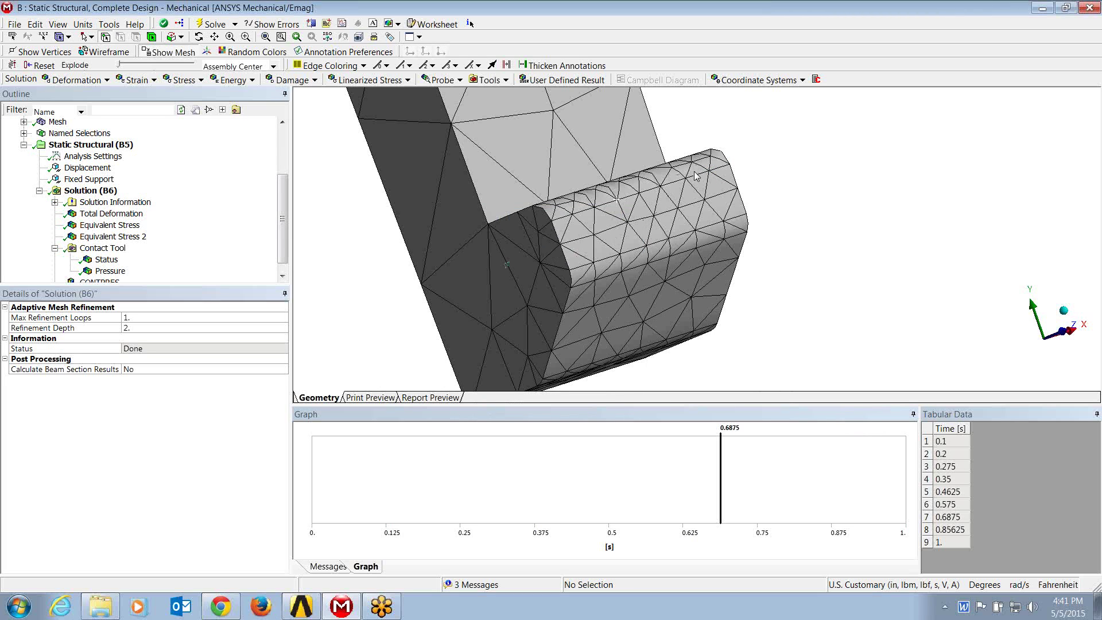
# - Create a named selection pres_node3 from the third node along the upper rounded edge and review all three node selections
pyautogui.click(686, 179)
pyautogui.rightClick(777, 192)
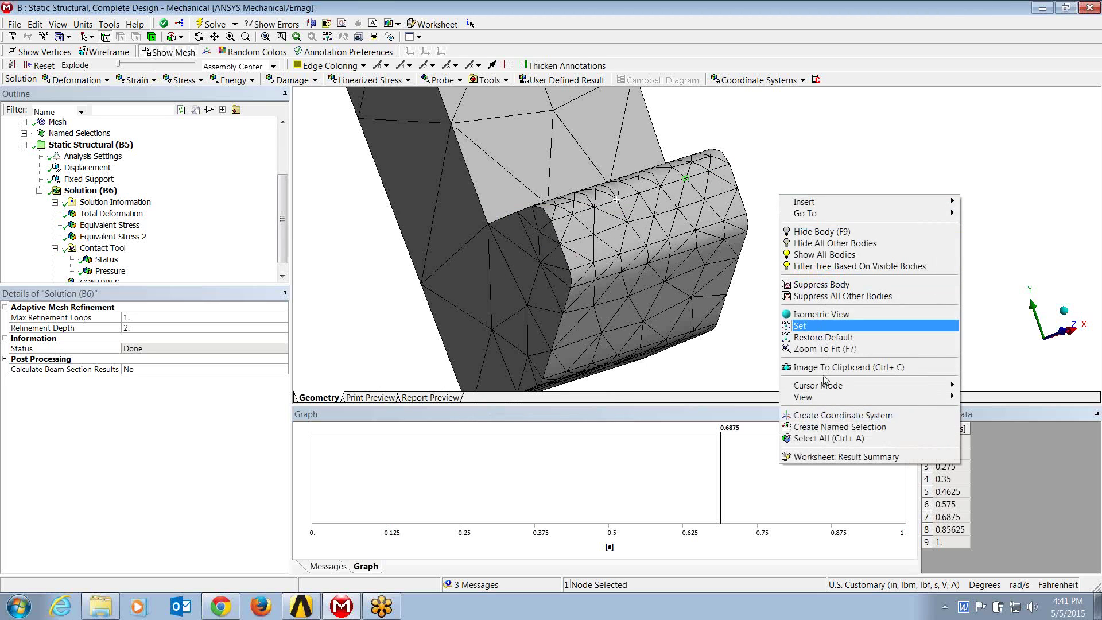
pyautogui.click(825, 426)
pyautogui.write('pres')
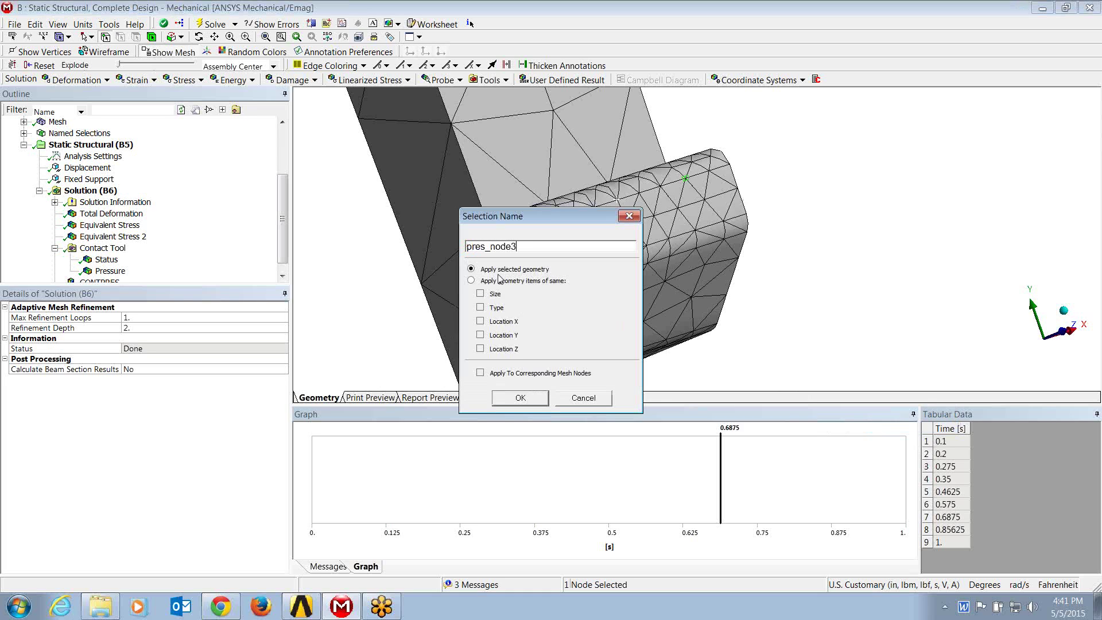
pyautogui.write('_node3')
pyautogui.press('Return')
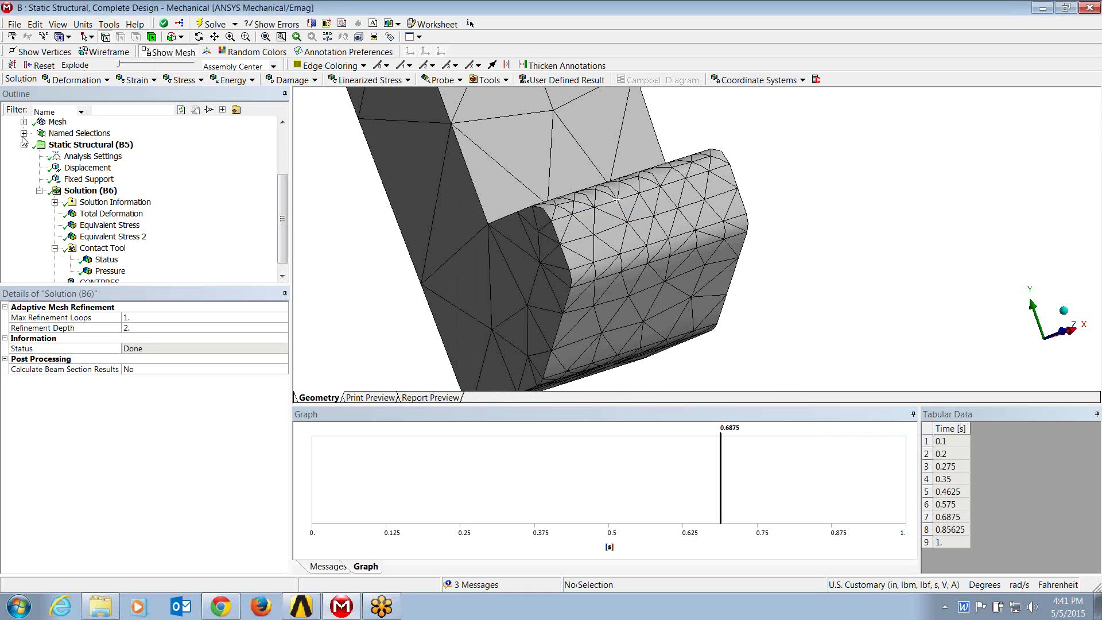
pyautogui.click(24, 133)
pyautogui.click(71, 147)
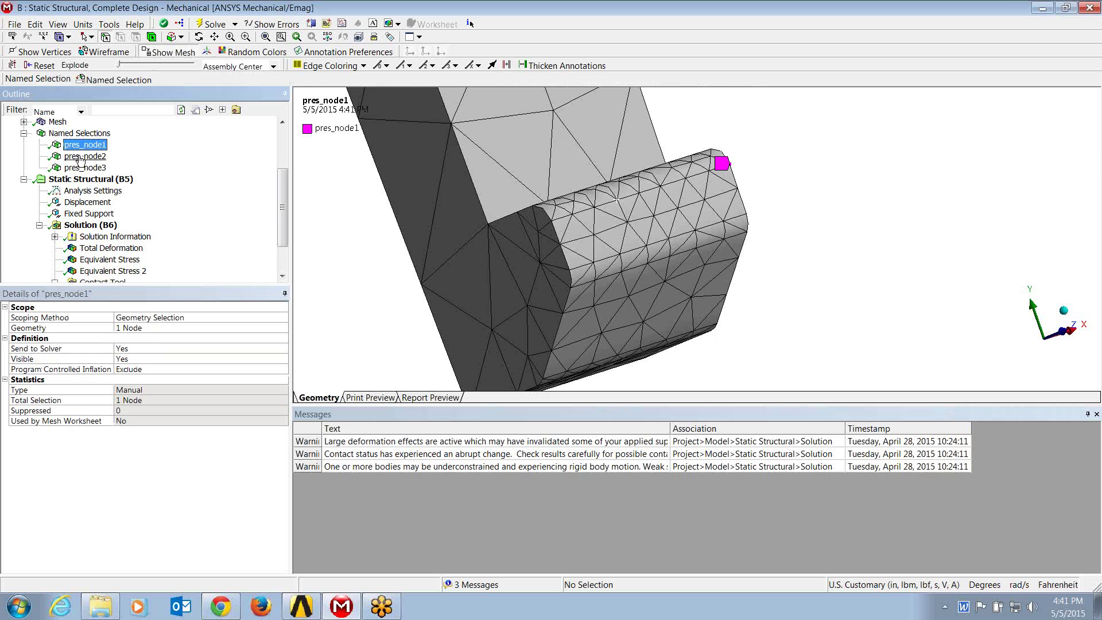
pyautogui.click(80, 157)
pyautogui.click(83, 168)
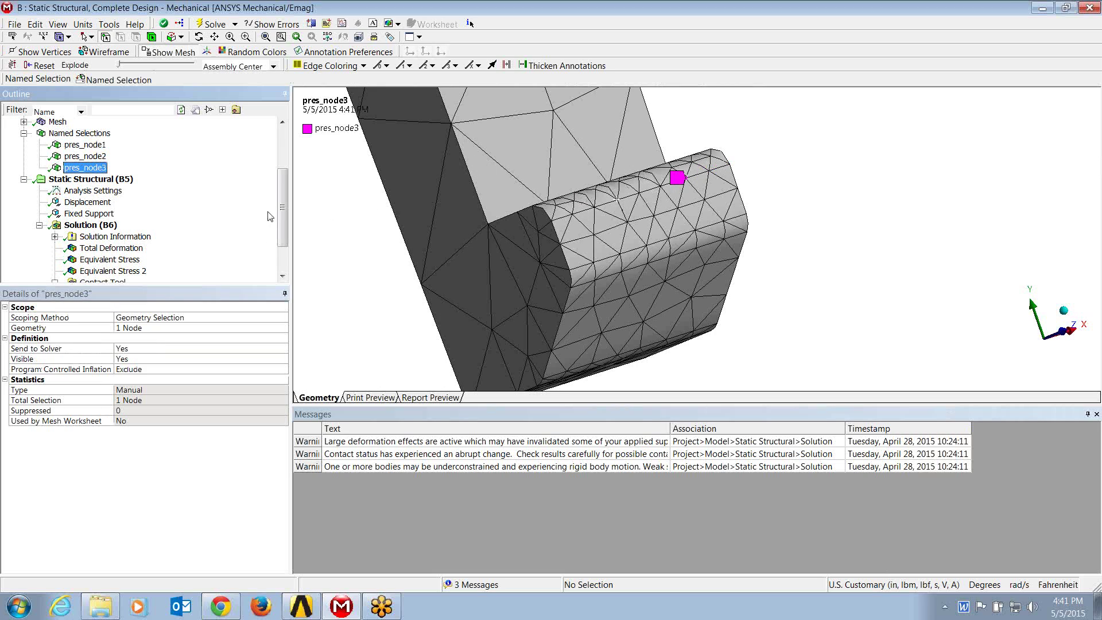
# - Create another user defined result for CONTPRES from the Solution worksheet's available solution quantities
pyautogui.moveTo(284, 185); pyautogui.dragTo(289, 239)
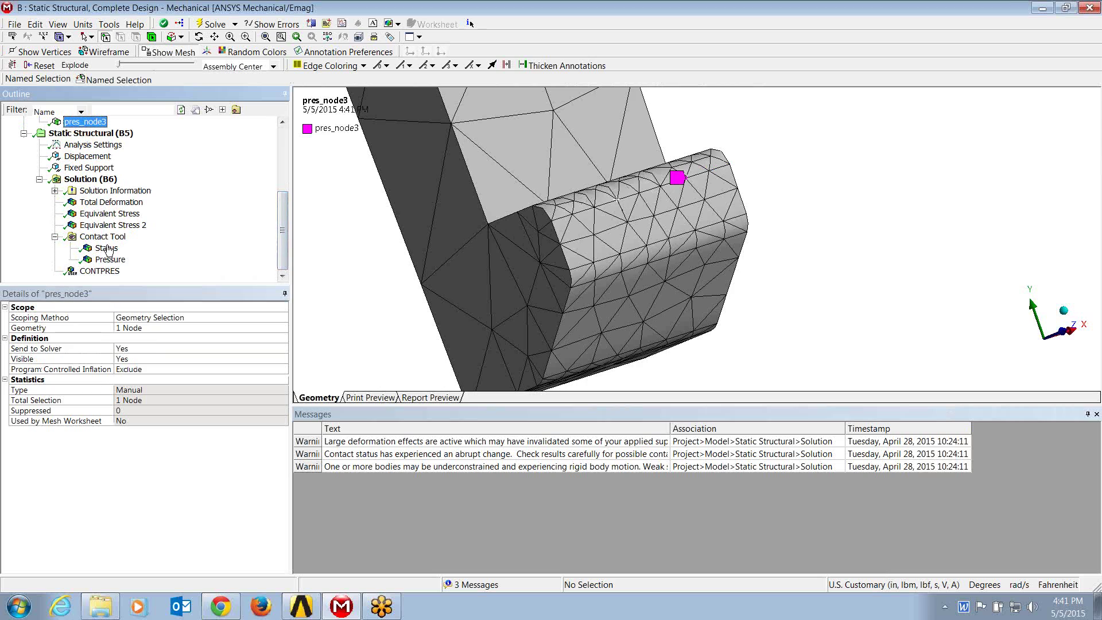
pyautogui.click(90, 180)
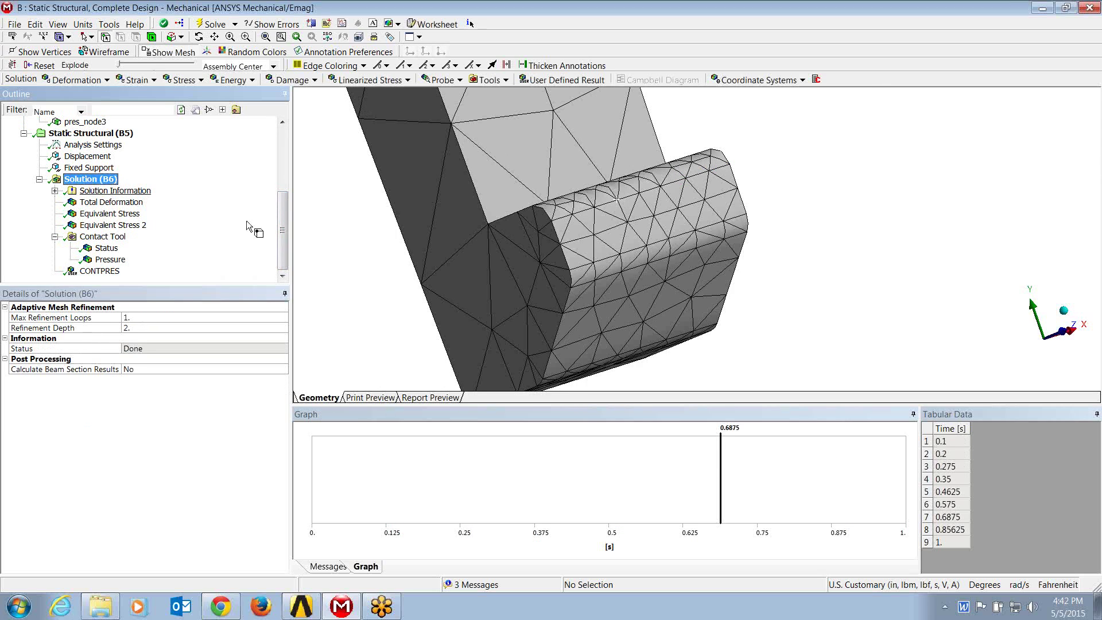
pyautogui.click(431, 24)
pyautogui.moveTo(863, 226); pyautogui.dragTo(873, 337)
pyautogui.rightClick(798, 286)
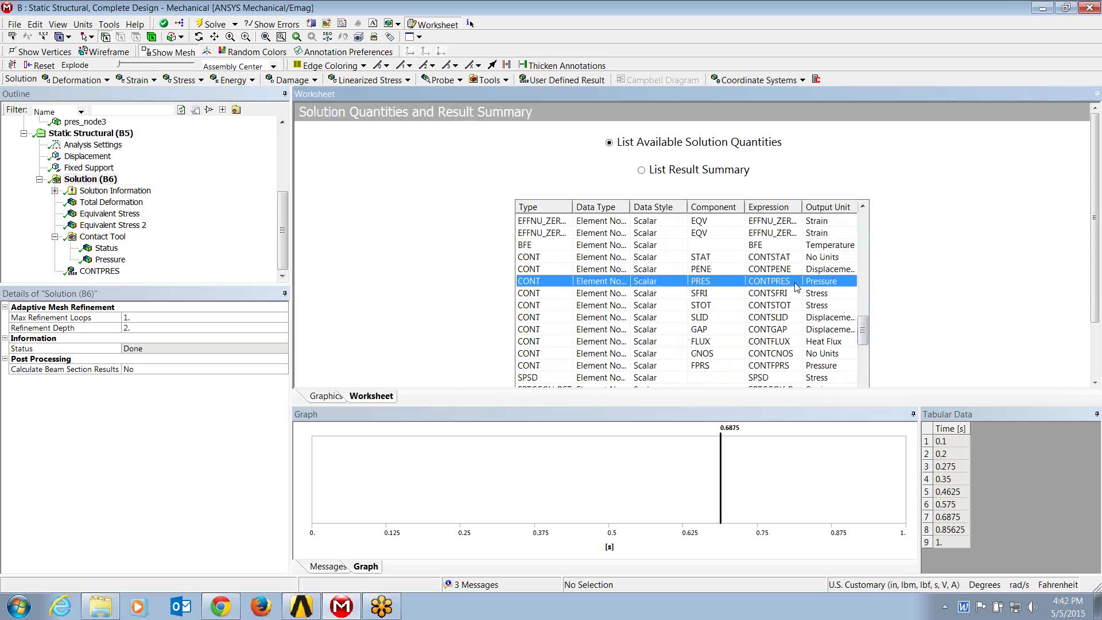
pyautogui.click(826, 290)
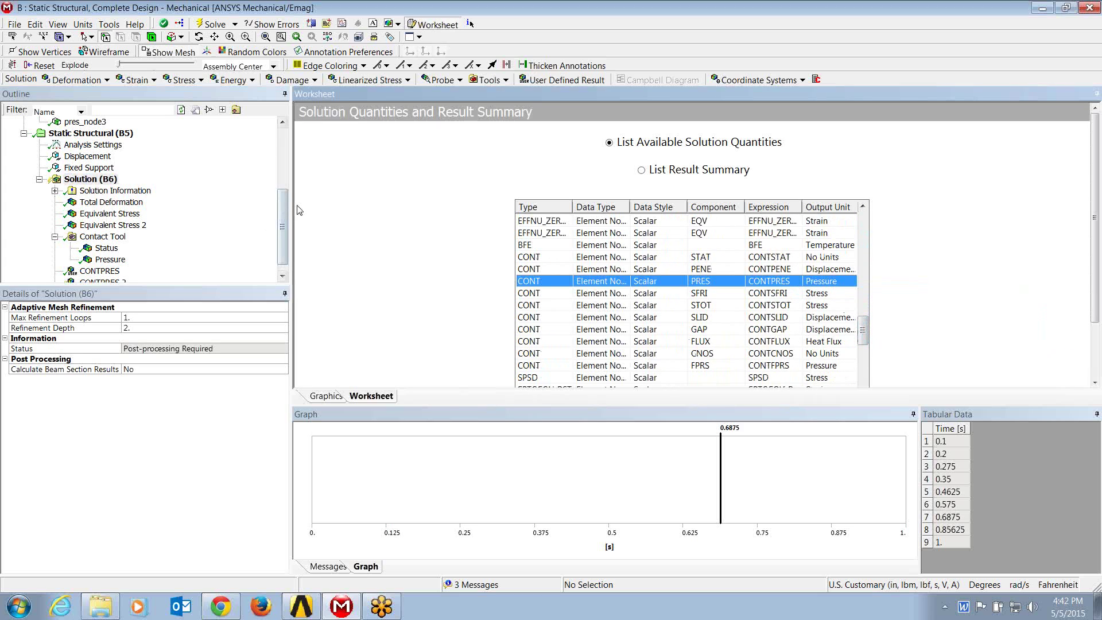
# - Duplicate the new unscoped CONTPRES result twice
pyautogui.rightClick(122, 270)
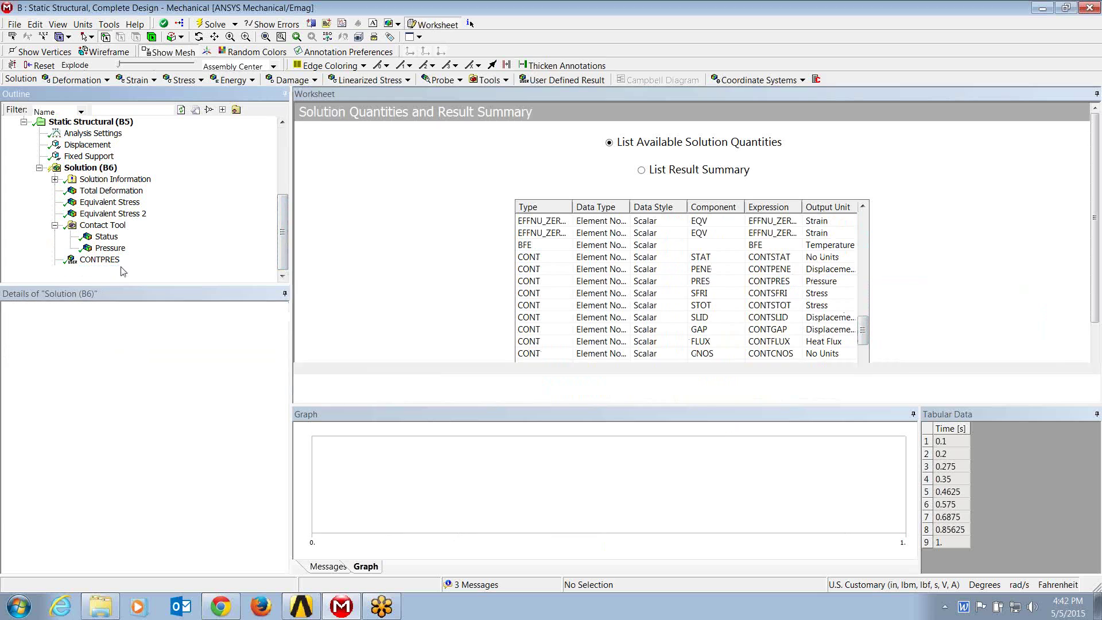
pyautogui.click(154, 348)
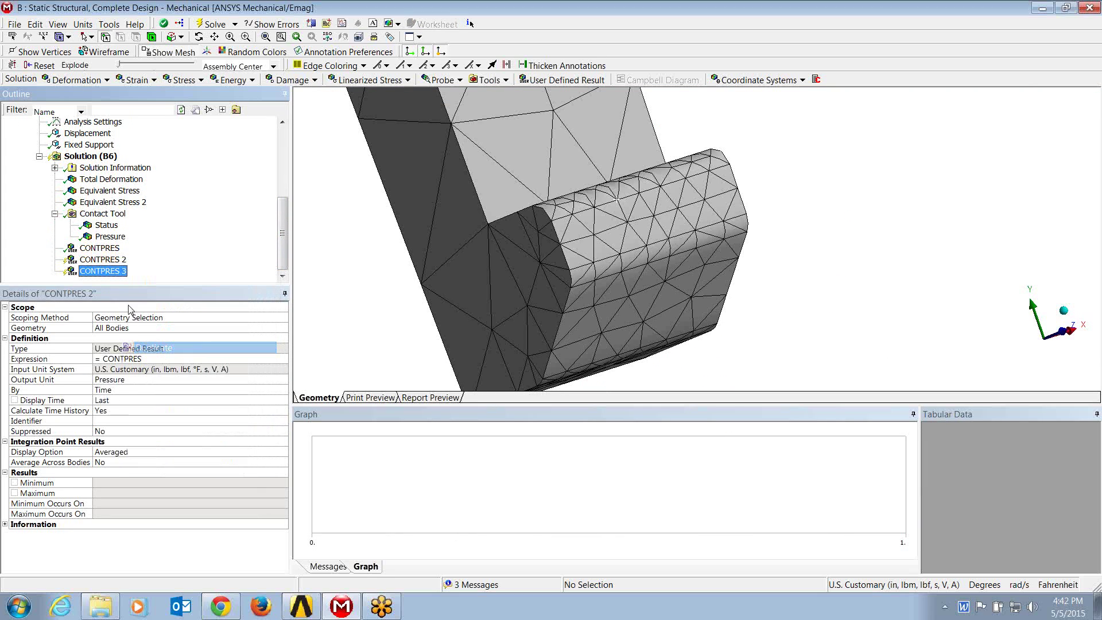
pyautogui.rightClick(109, 271)
pyautogui.click(138, 351)
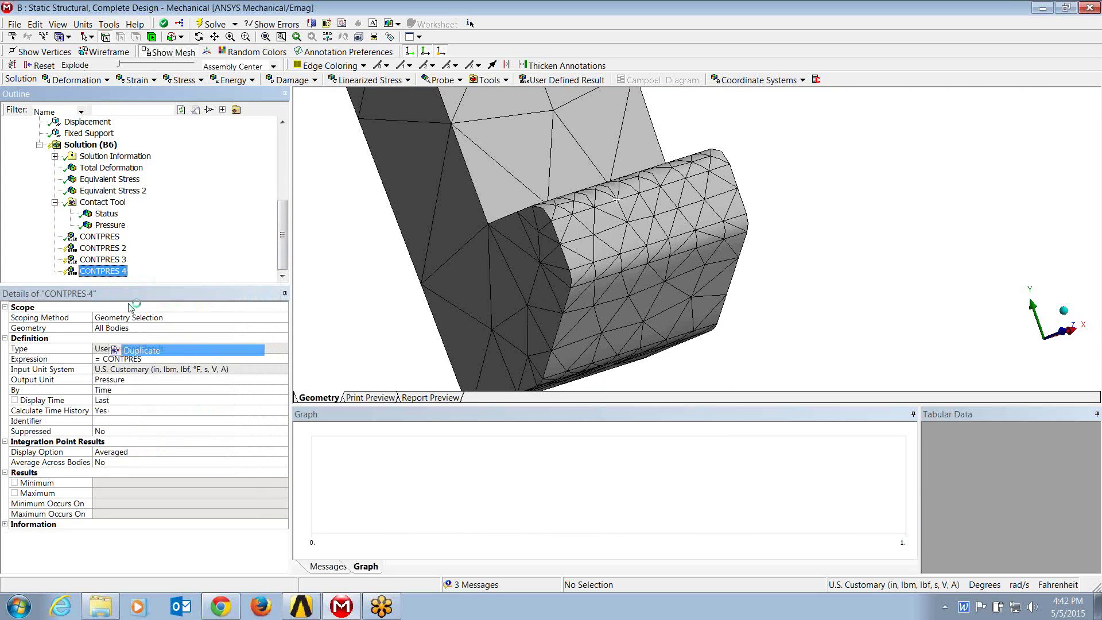
# - Scope CONTPRES 2 by Named Selection to pres_node1
pyautogui.click(106, 251)
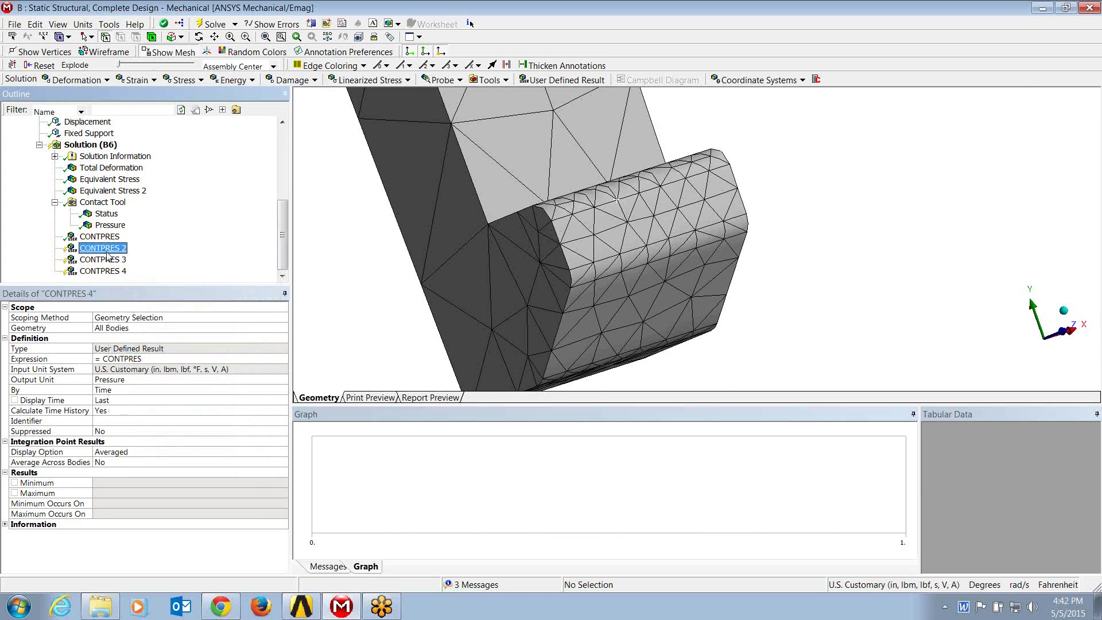
pyautogui.doubleClick(173, 320)
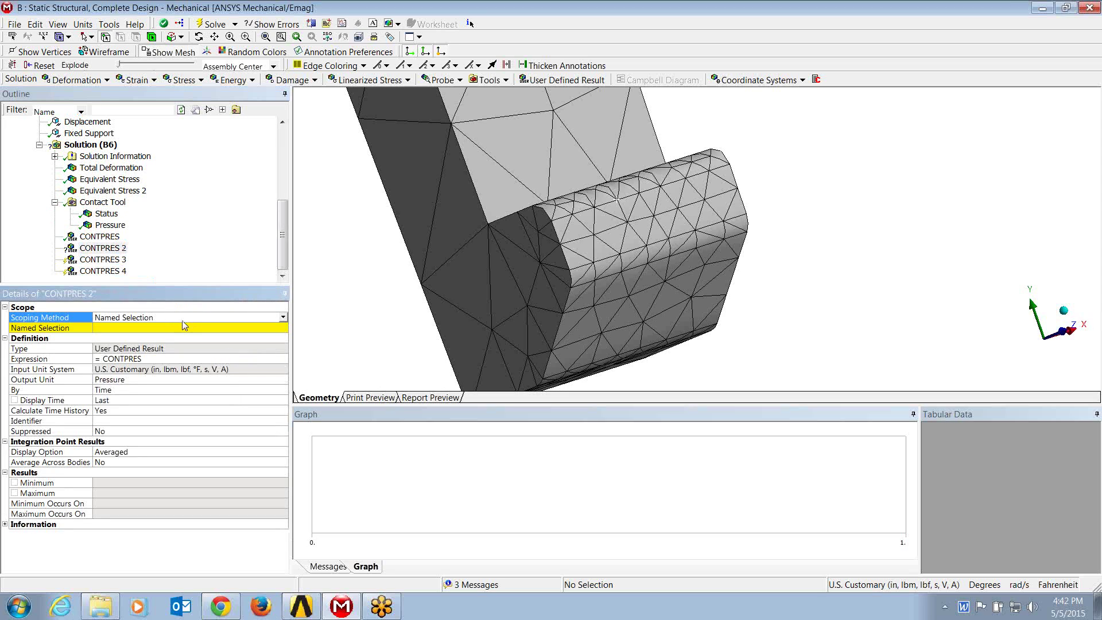
pyautogui.doubleClick(171, 329)
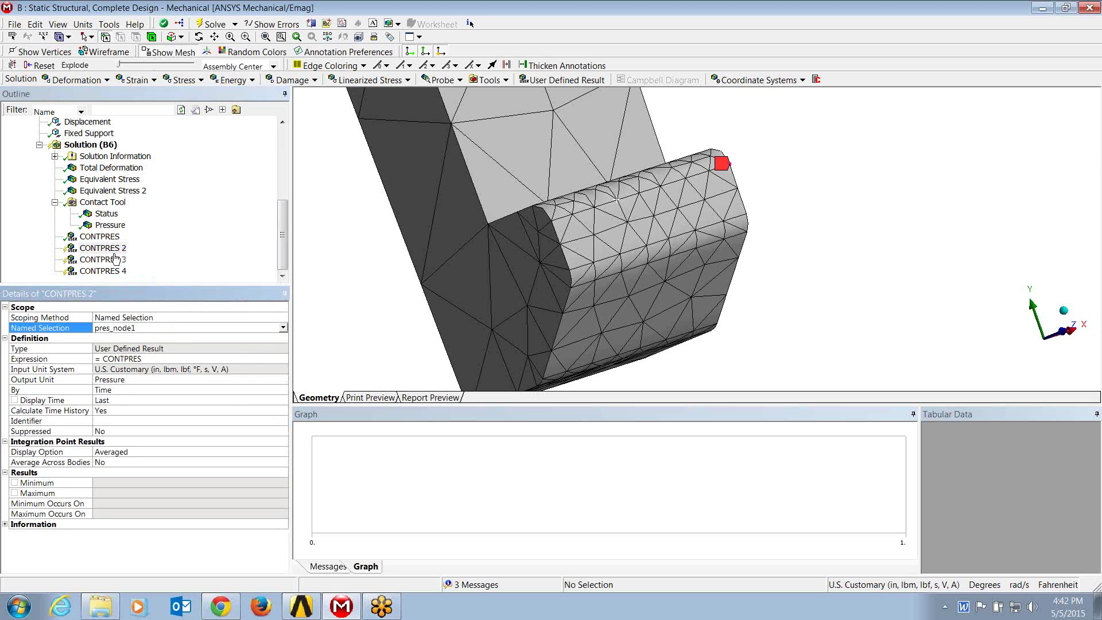
# - Scope CONTPRES 3 by Named Selection to pres_node2
pyautogui.click(109, 262)
pyautogui.doubleClick(141, 319)
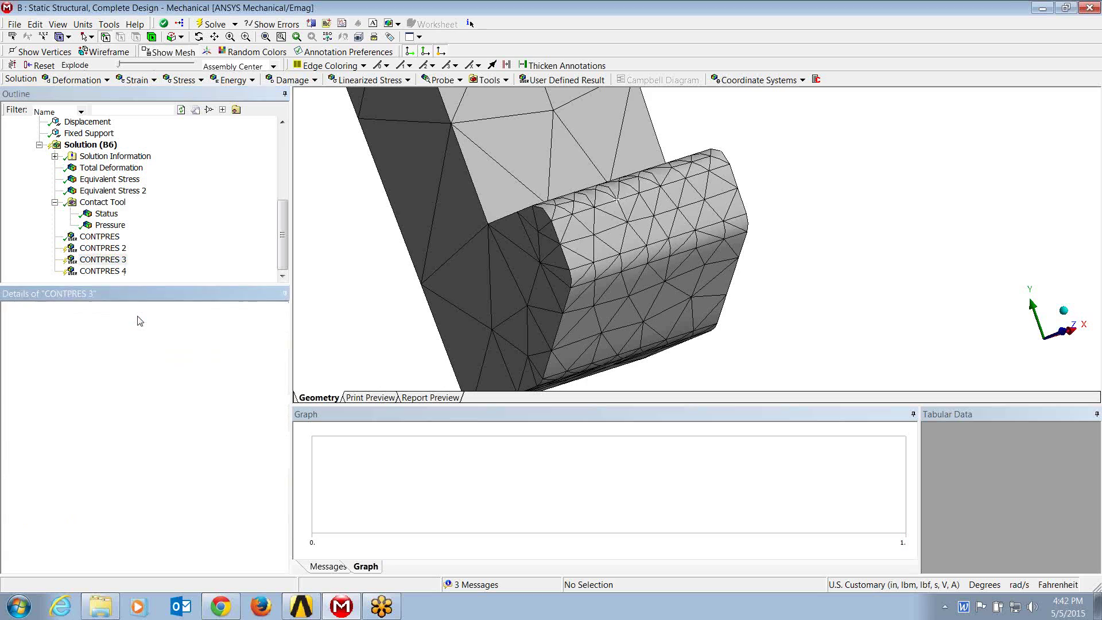
pyautogui.doubleClick(132, 328)
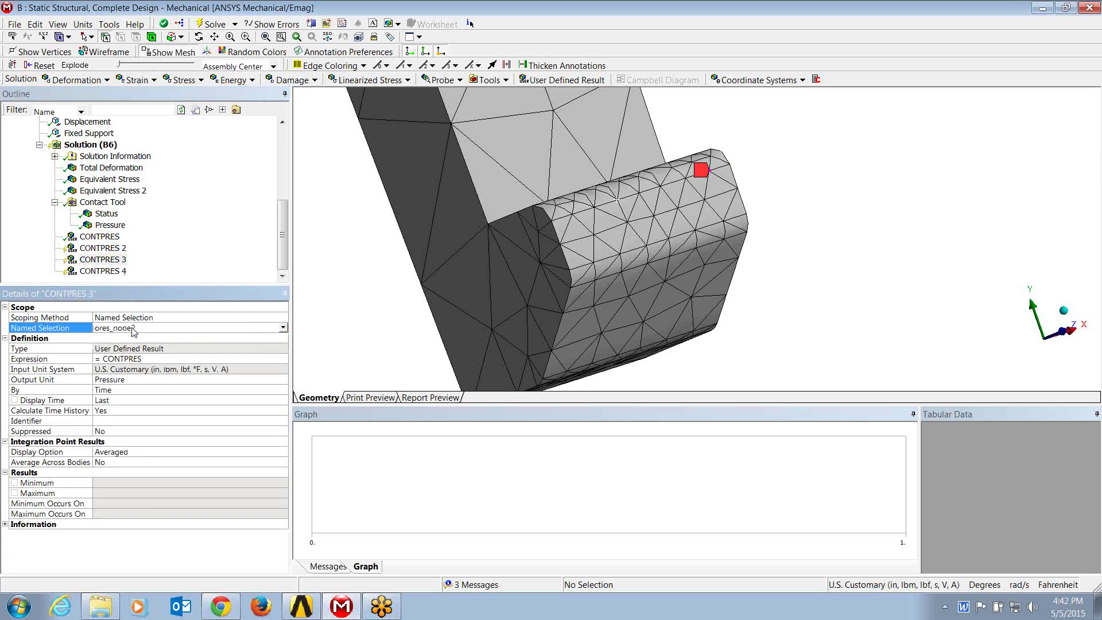
# - Scope CONTPRES 4 by Named Selection to pres_node3 and evaluate all results
pyautogui.click(112, 274)
pyautogui.doubleClick(144, 320)
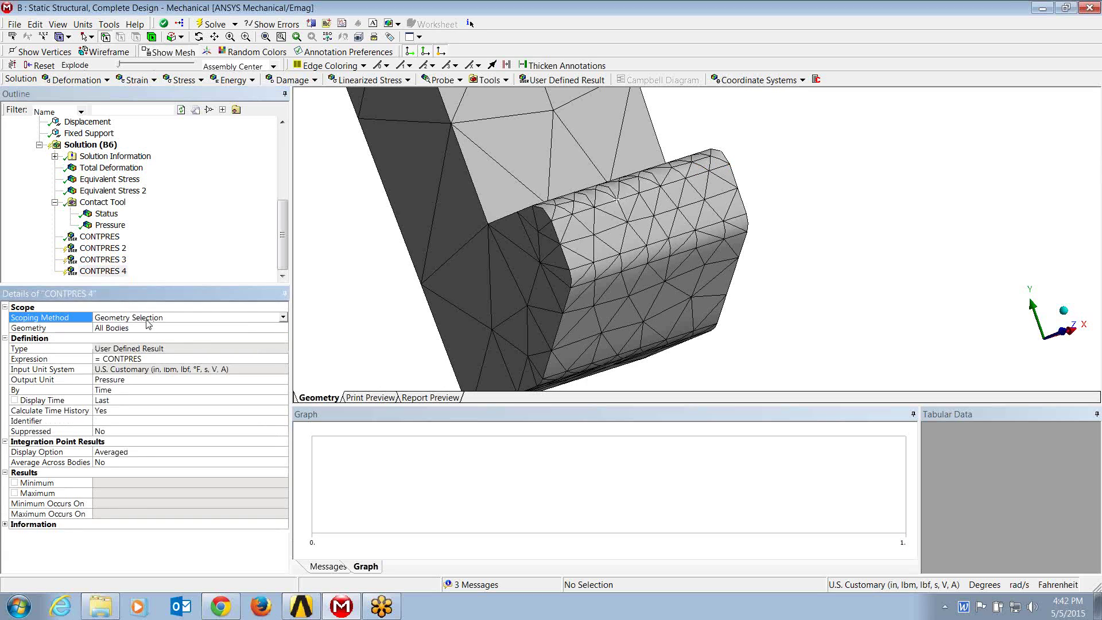
pyautogui.doubleClick(143, 330)
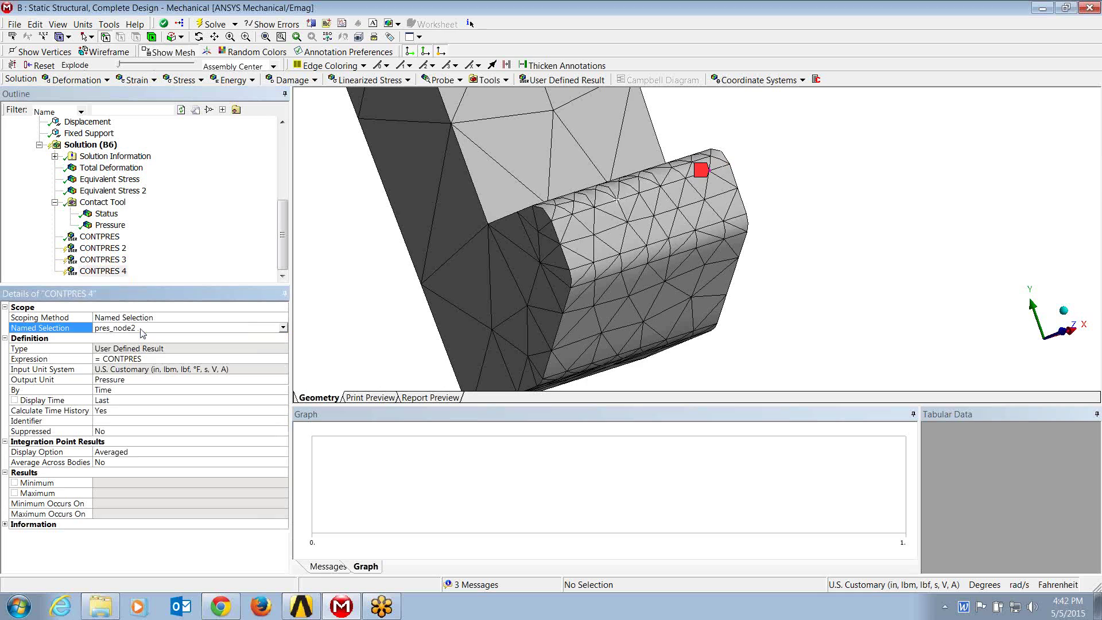
pyautogui.doubleClick(141, 330)
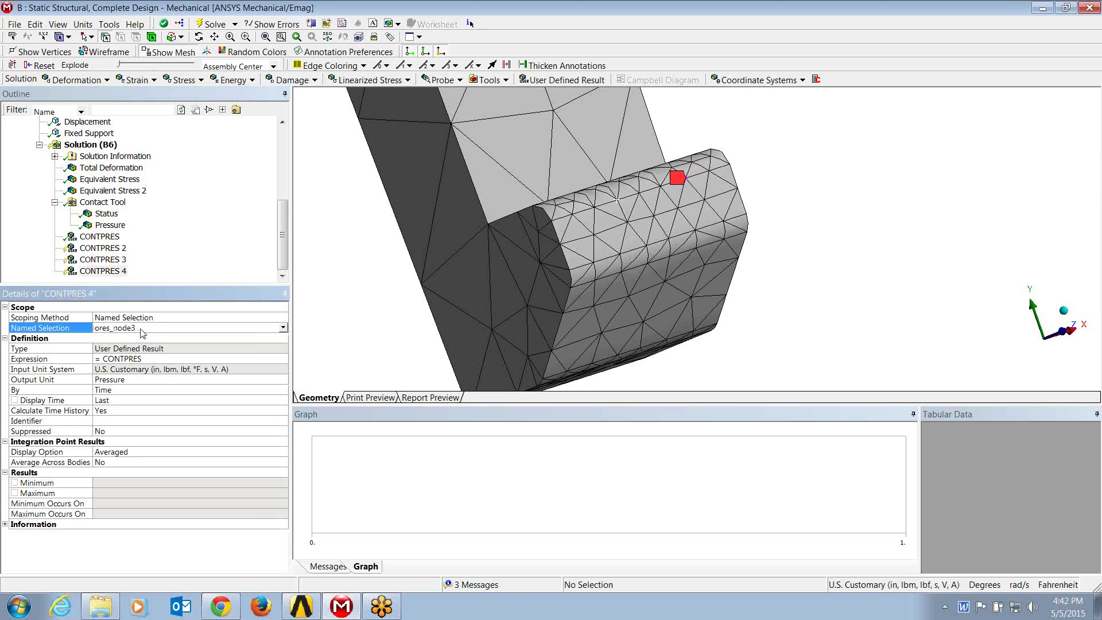
pyautogui.rightClick(99, 248)
pyautogui.click(158, 274)
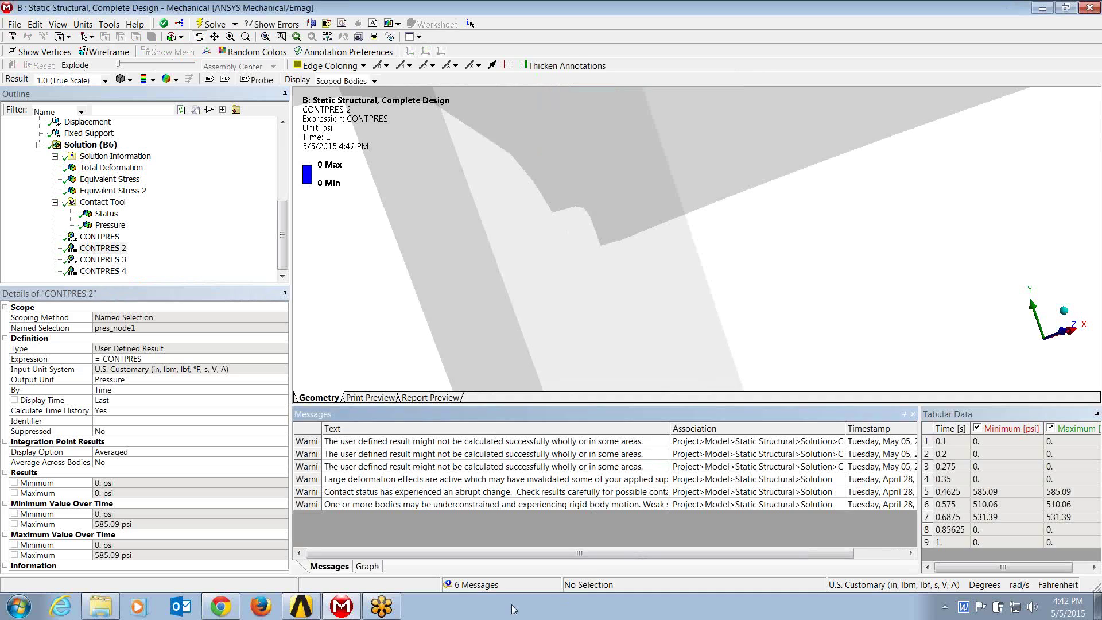
# - View the pressure-over-time graph and the node locations on the hook edge for CONTPRES 2, CONTPRES 3 and CONTPRES 4
pyautogui.click(375, 565)
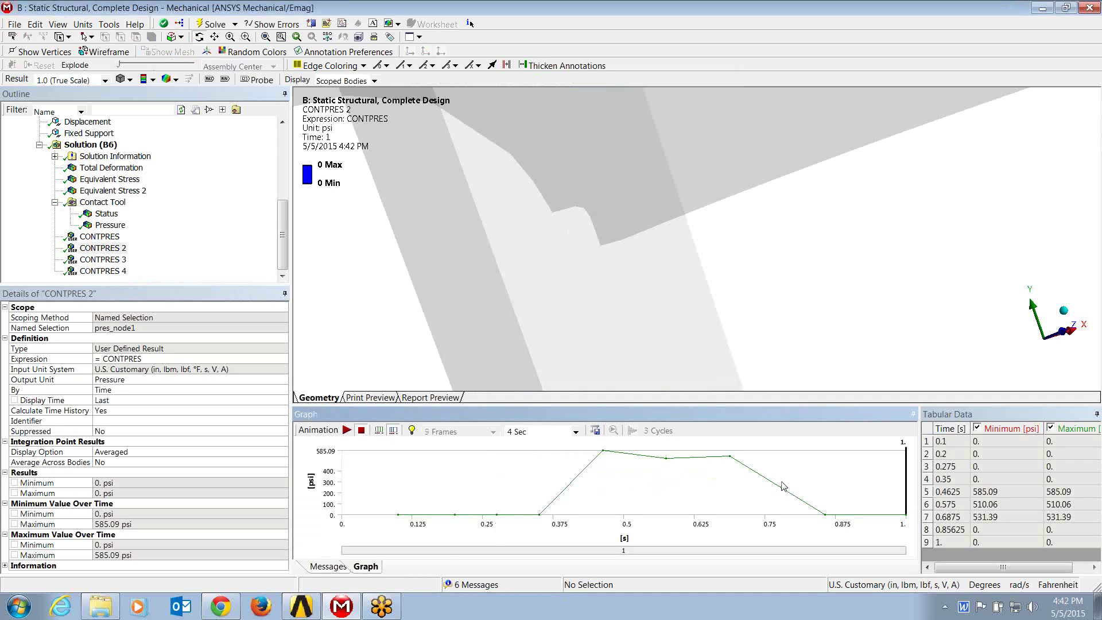
pyautogui.moveTo(634, 266); pyautogui.dragTo(436, 154, button='middle')
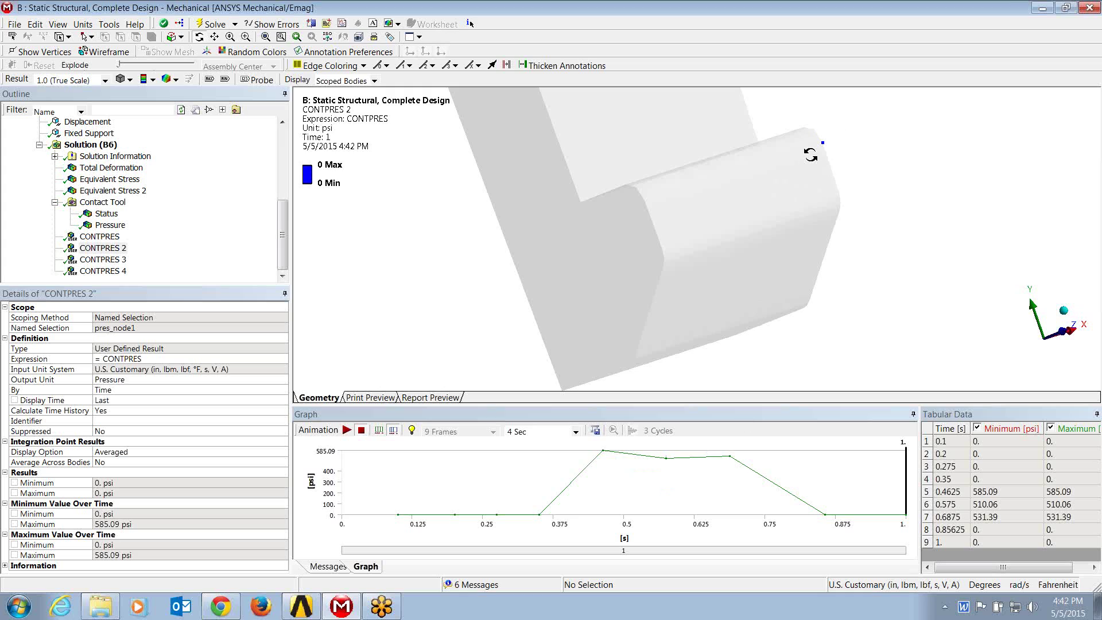
pyautogui.click(112, 260)
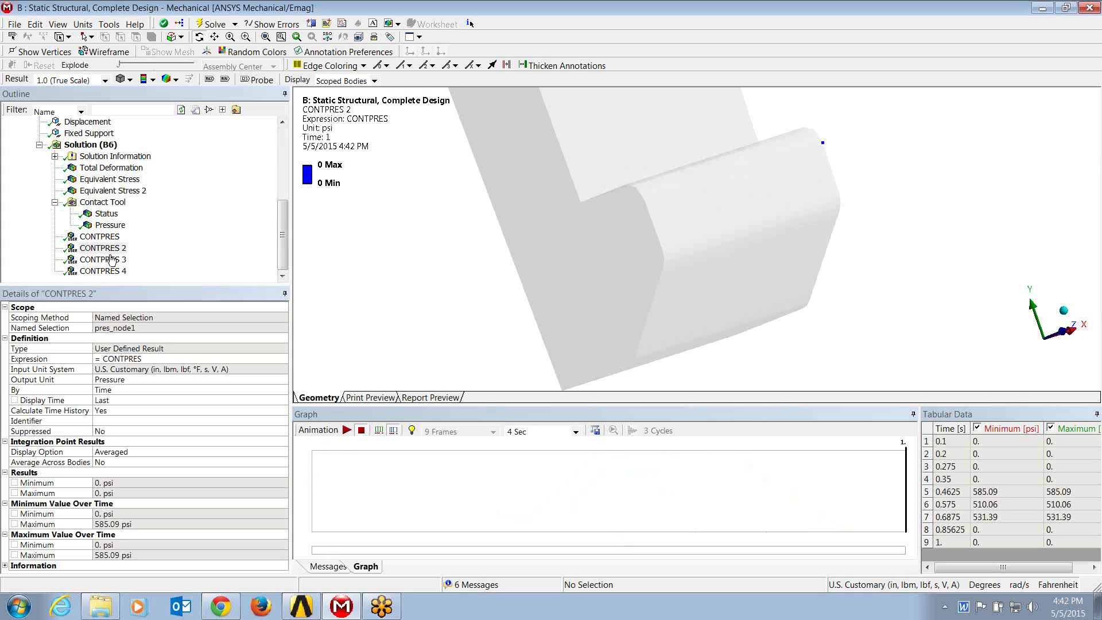
pyautogui.click(105, 272)
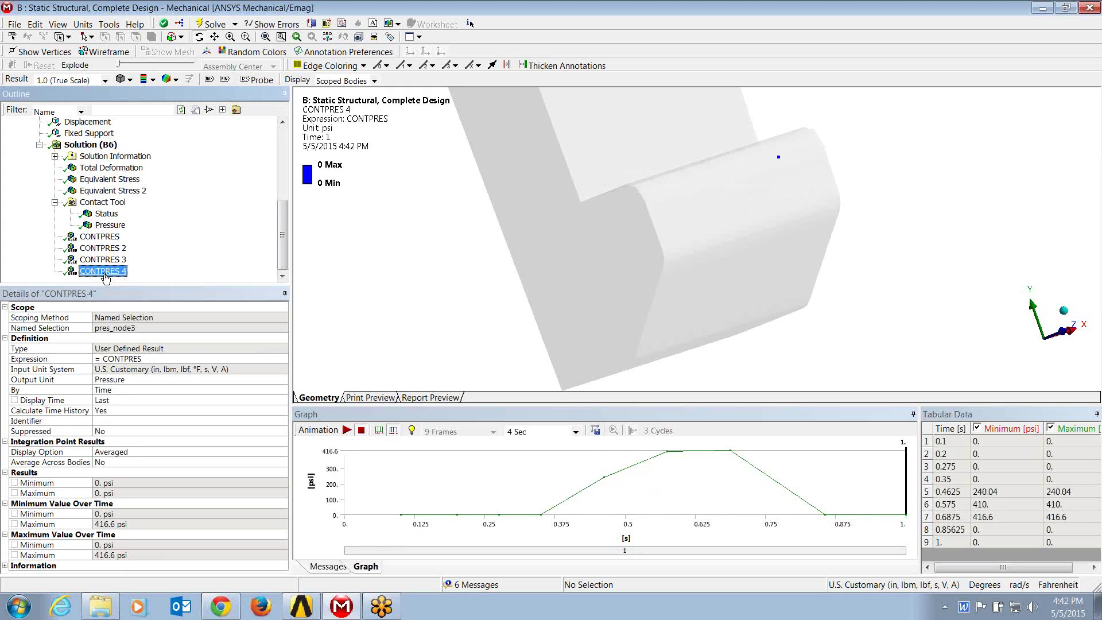
# - Rename the CONTPRES 2 result as CONTPRES nod1
pyautogui.click(111, 249)
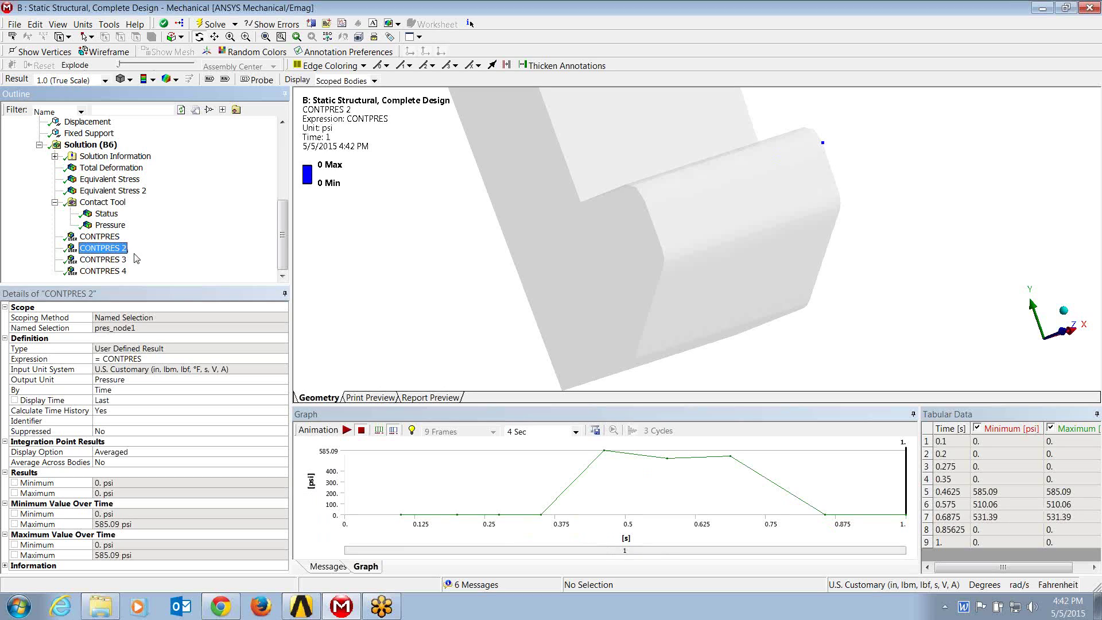
pyautogui.click(133, 252)
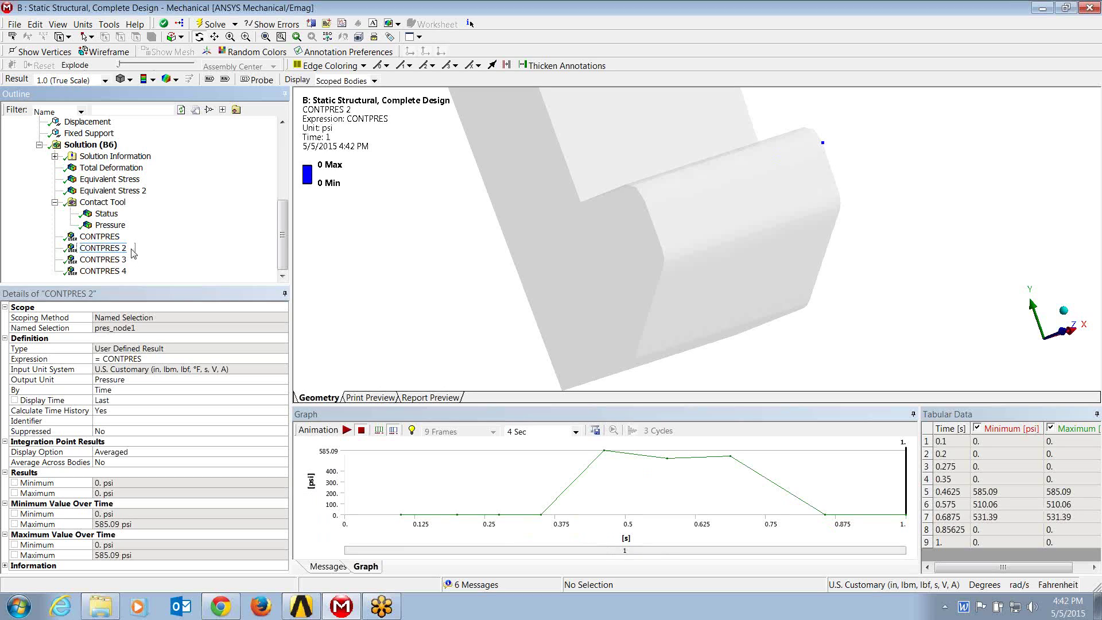
pyautogui.press('BackSpace')
pyautogui.write('nod1')
pyautogui.press('Return')
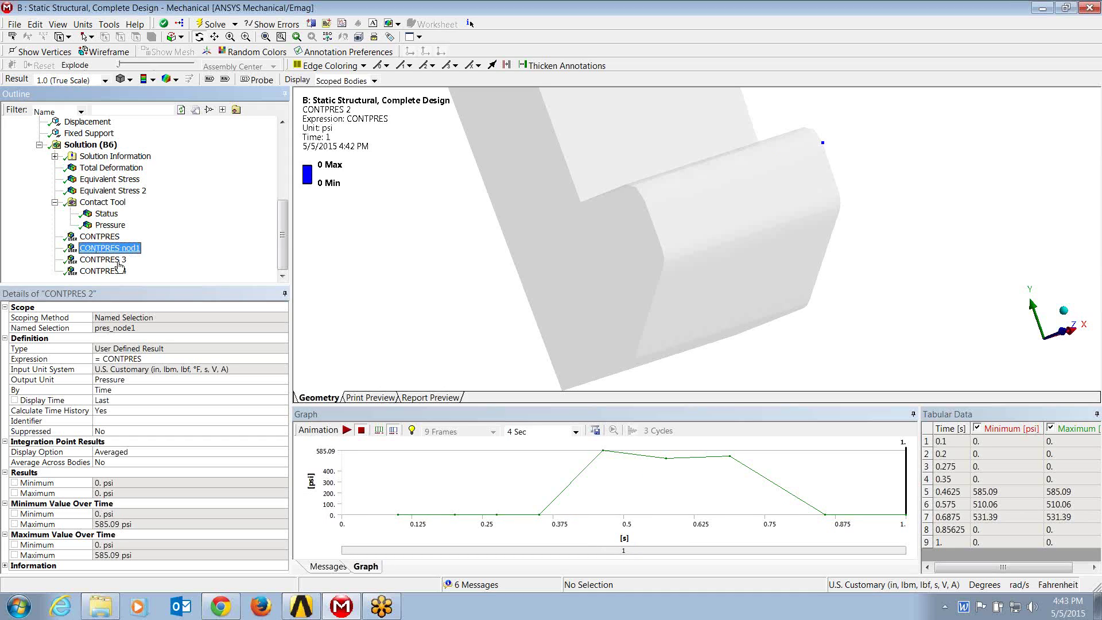
# - Rename the CONTPRES 3 result as CONTPRES nod2
pyautogui.click(109, 259)
pyautogui.click(131, 262)
pyautogui.write('nod')
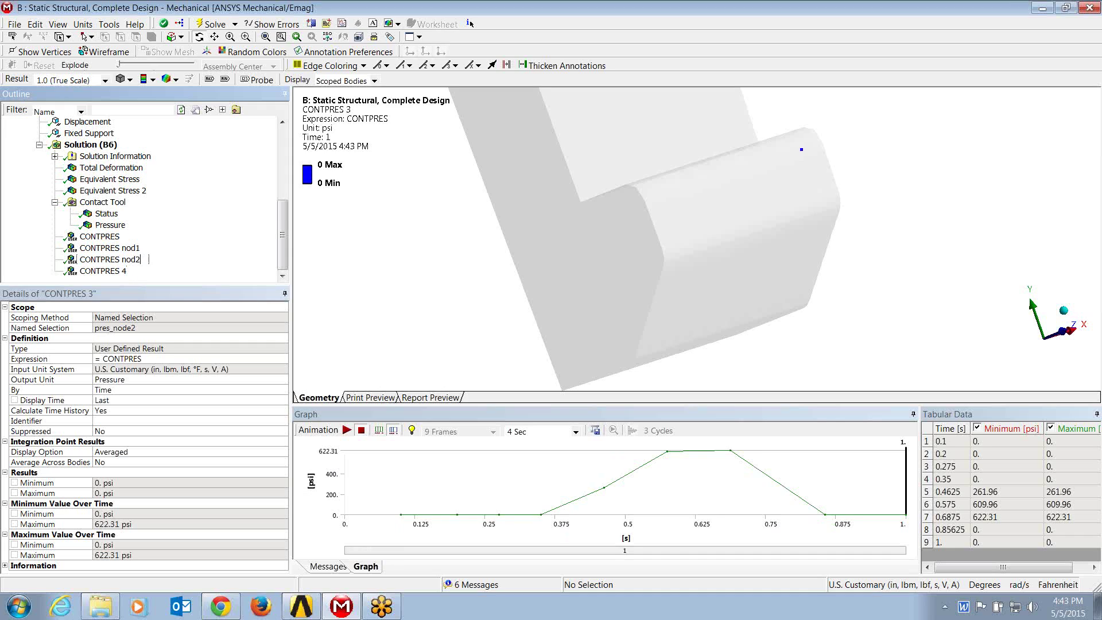
pyautogui.write('2')
pyautogui.press('Return')
# - Rename the CONTPRES 4 result as CONTPRES nod3
pyautogui.click(99, 272)
pyautogui.click(99, 273)
pyautogui.click(131, 273)
pyautogui.press('BackSpace')
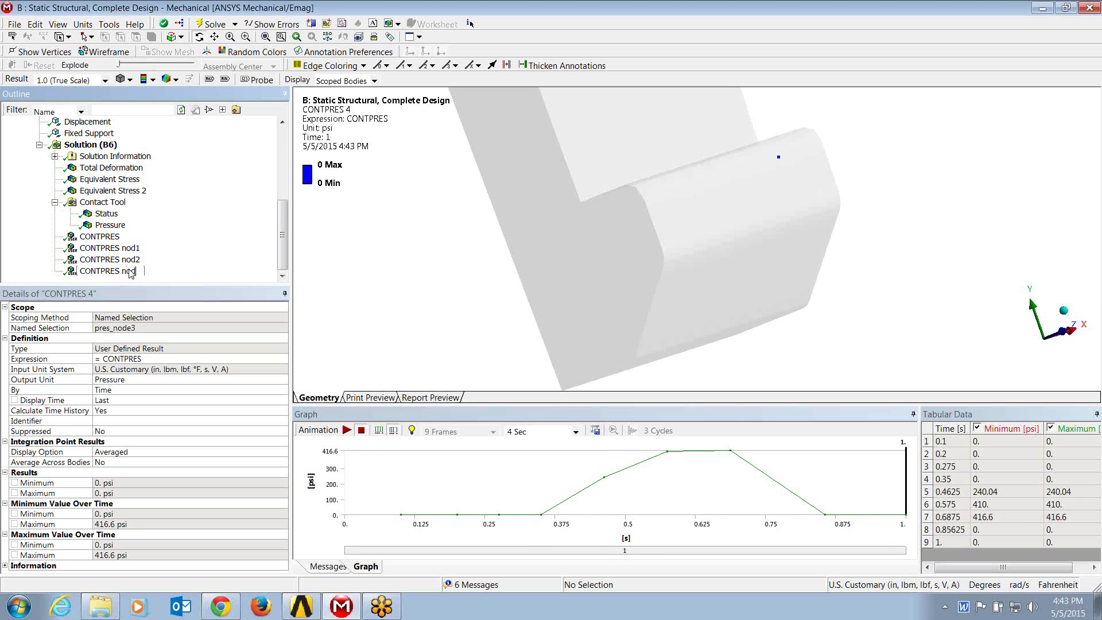
pyautogui.click(301, 247)
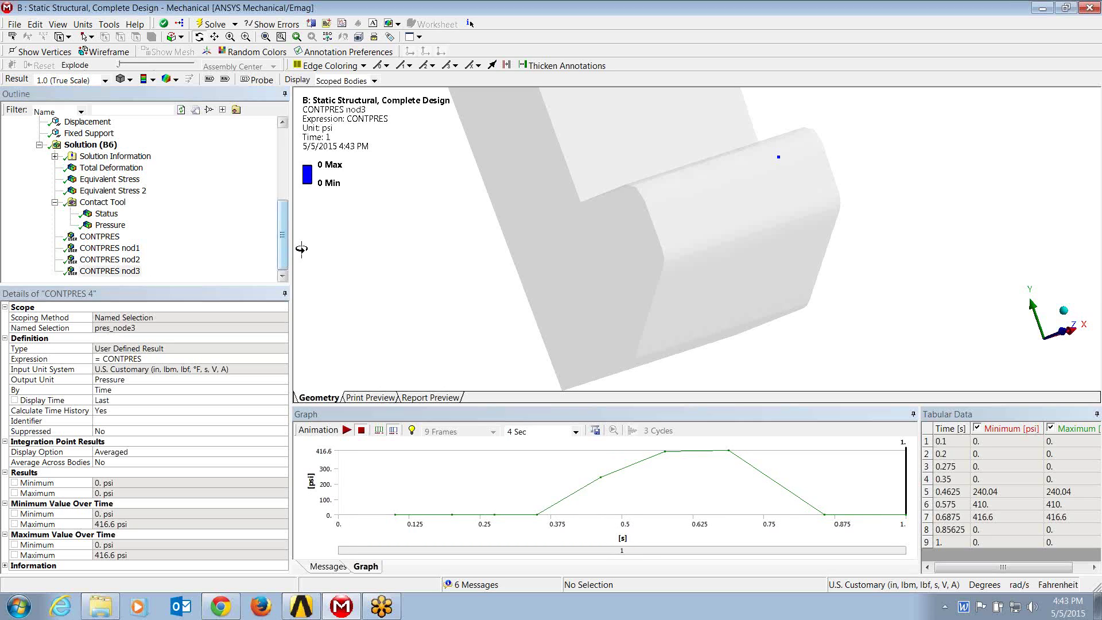
# - Create a new chart combining the CONTPRES nod1, CONTPRES nod2 and CONTPRES nod3 results
pyautogui.click(124, 248)
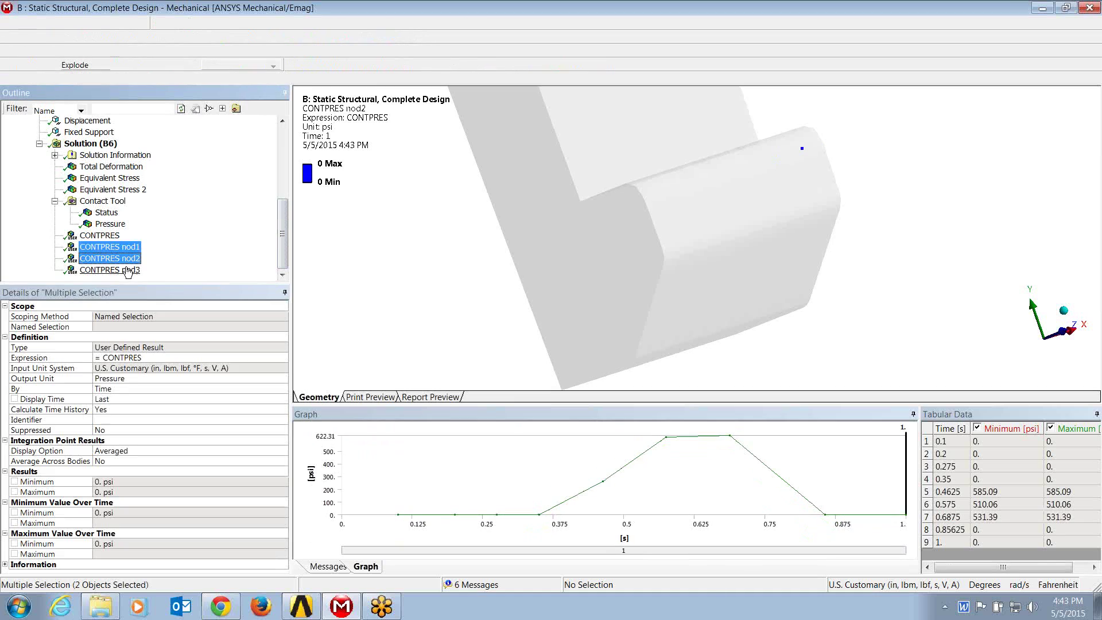
pyautogui.keyDown('shift'); pyautogui.click(128, 270); pyautogui.keyUp('shift')
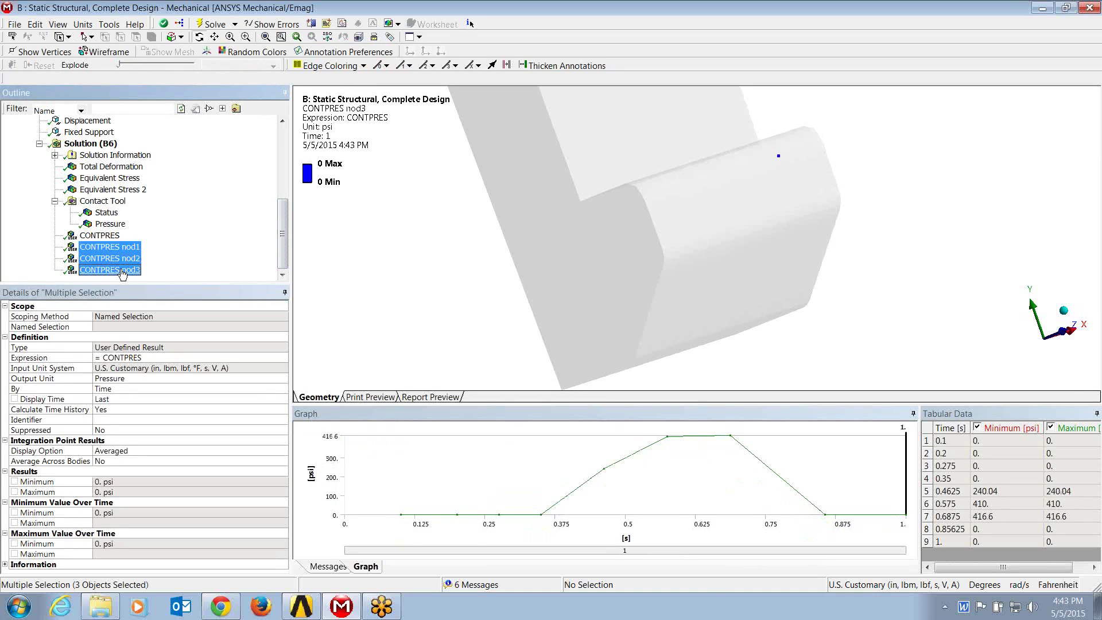
pyautogui.click(343, 24)
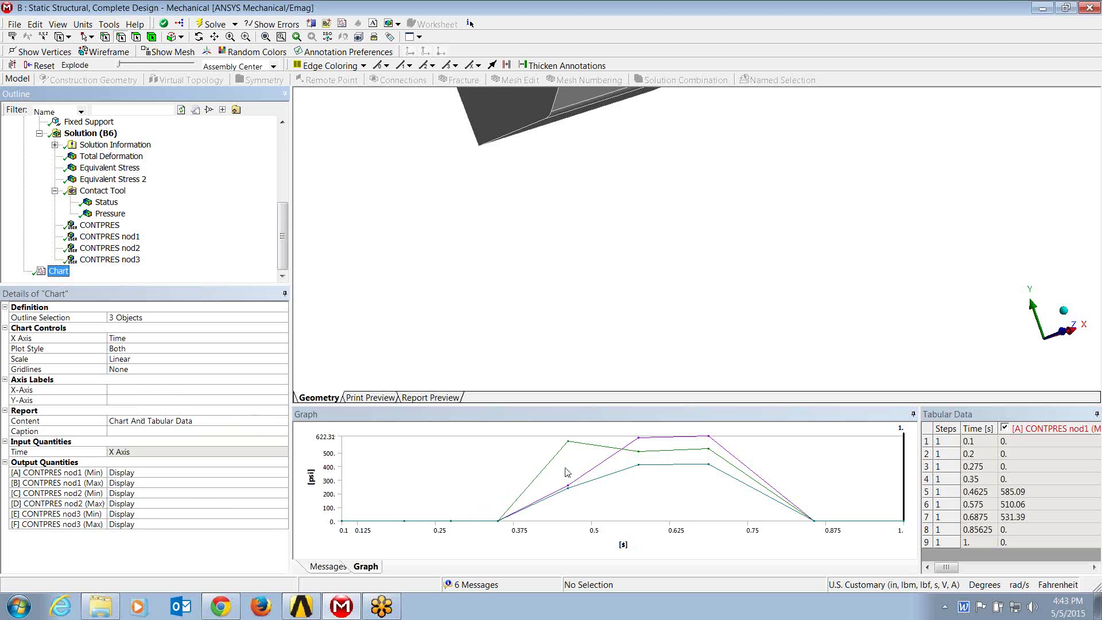
# - Label the chart's X-axis "time" and its Y-axis "contact Pressure"
pyautogui.click(122, 390)
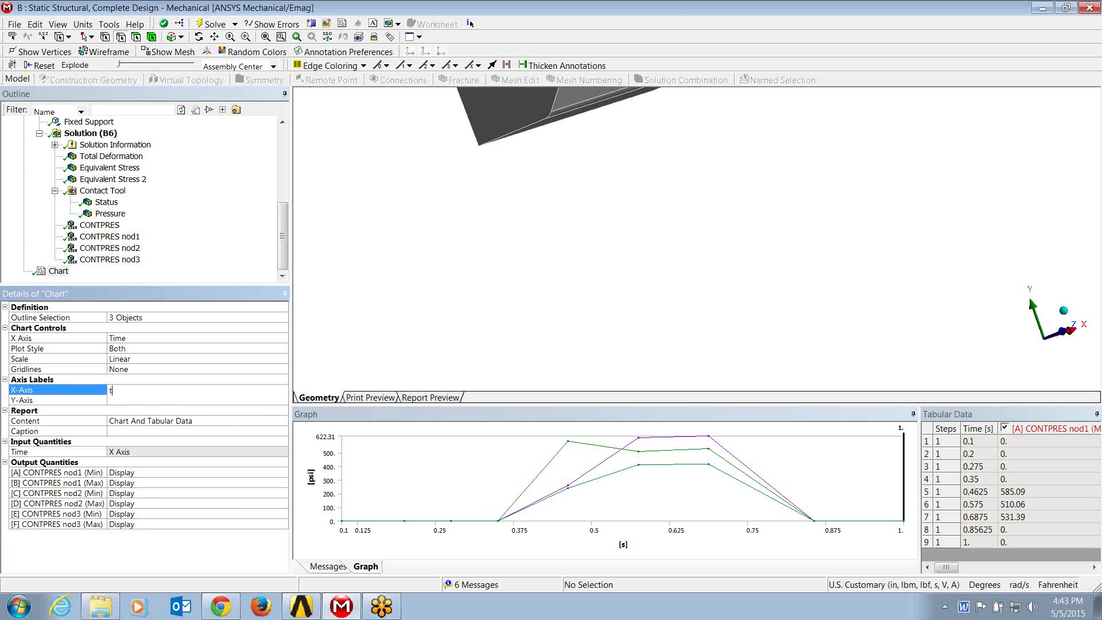
pyautogui.click(119, 401)
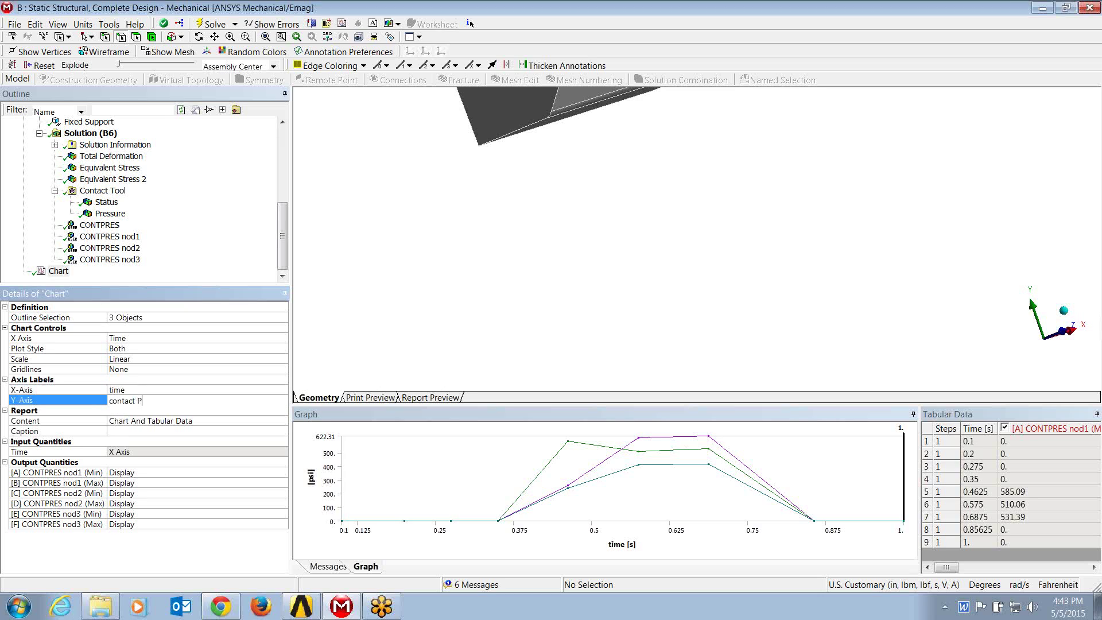
pyautogui.press('Return')
# - Set the minimum output quantities of CONTPRES nod1, nod2 and nod3 to Omit in the chart
pyautogui.doubleClick(165, 472)
pyautogui.doubleClick(140, 495)
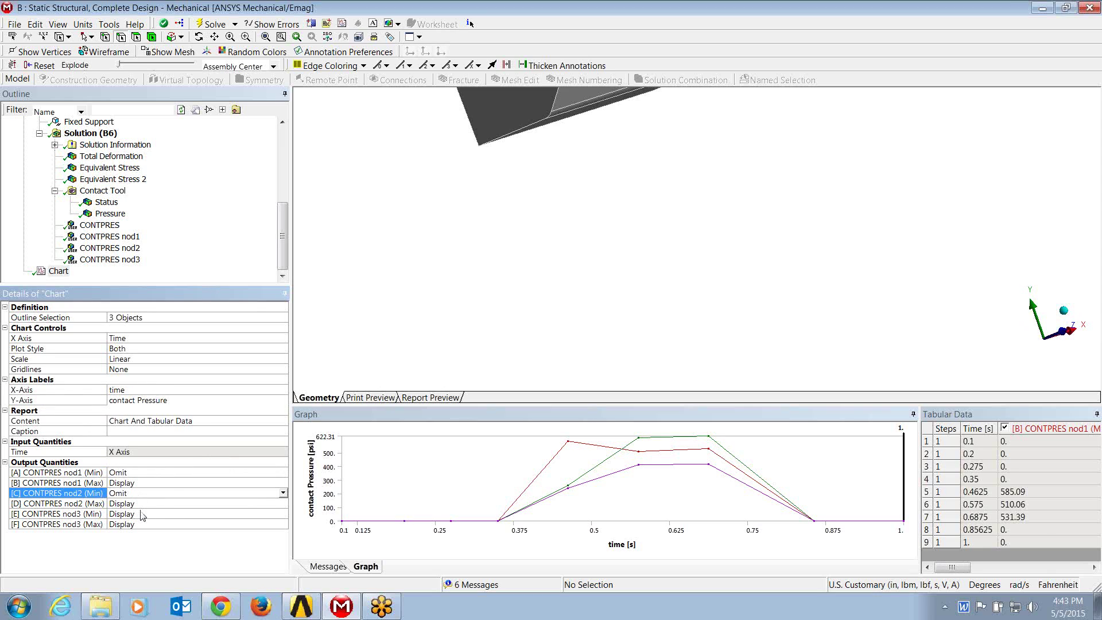
pyautogui.doubleClick(141, 514)
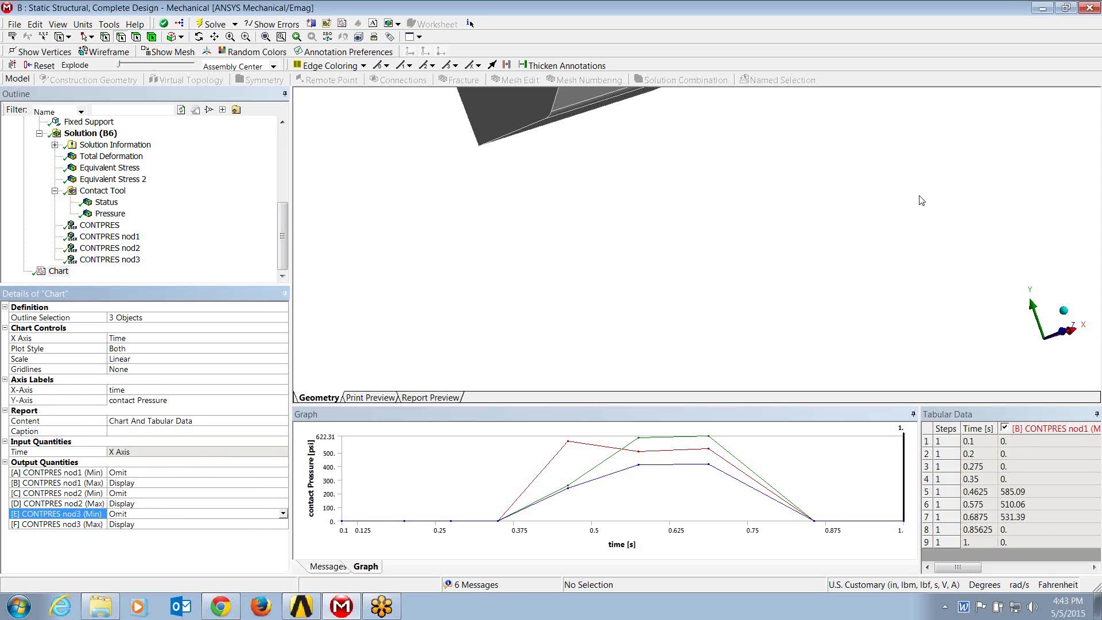
pyautogui.scroll(4, 775, 236)
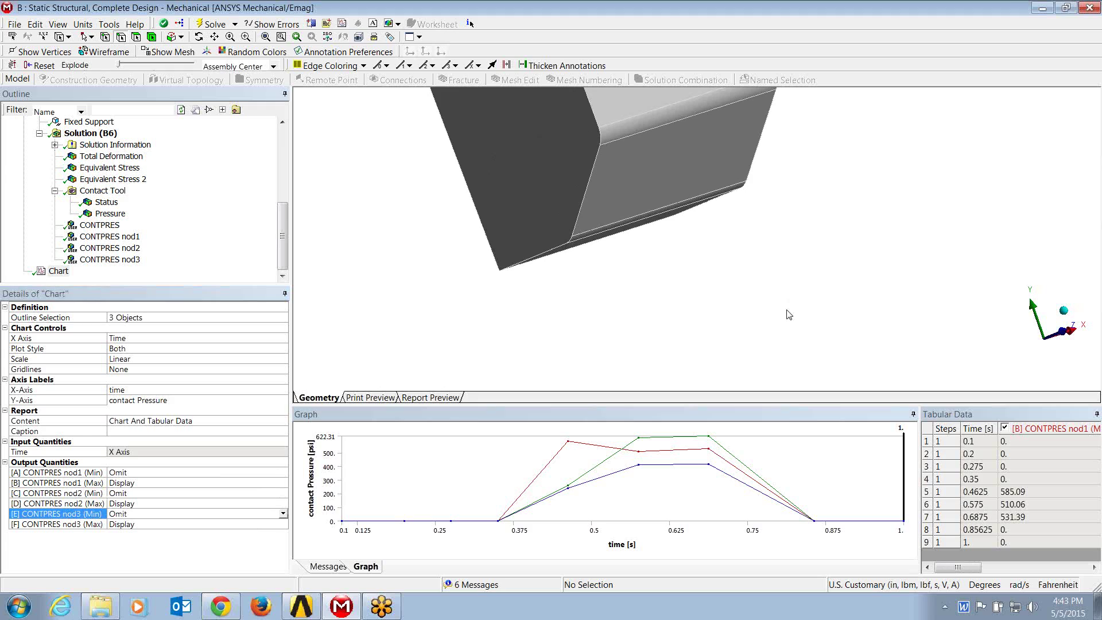